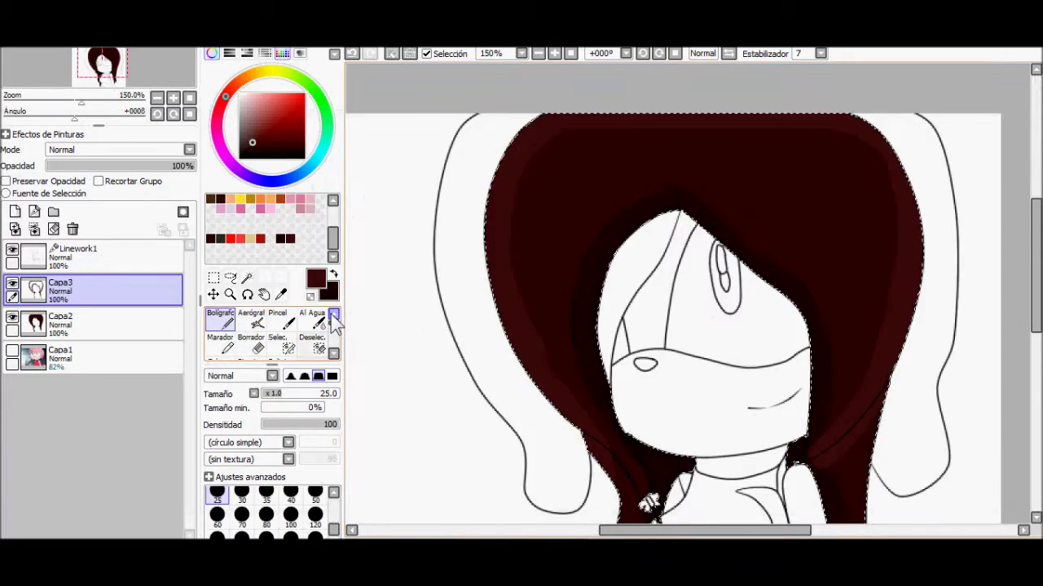
Paint lighter dark-red strands across the hair on Capa3 with the size 25 pen and blend them with the size 40 blur brush
drag(557, 203, 530, 325)
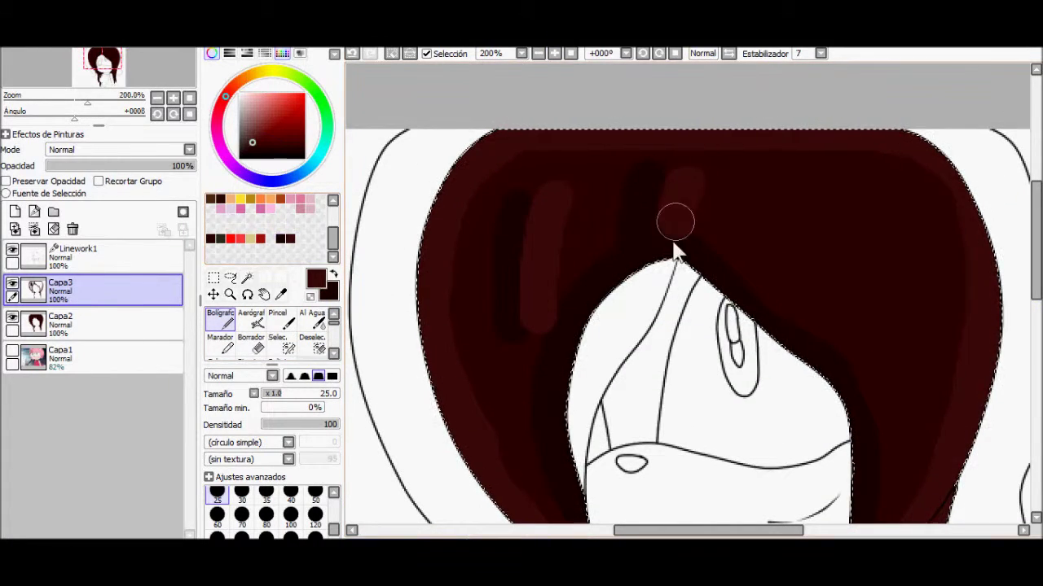
scroll(510, 207, down, 5)
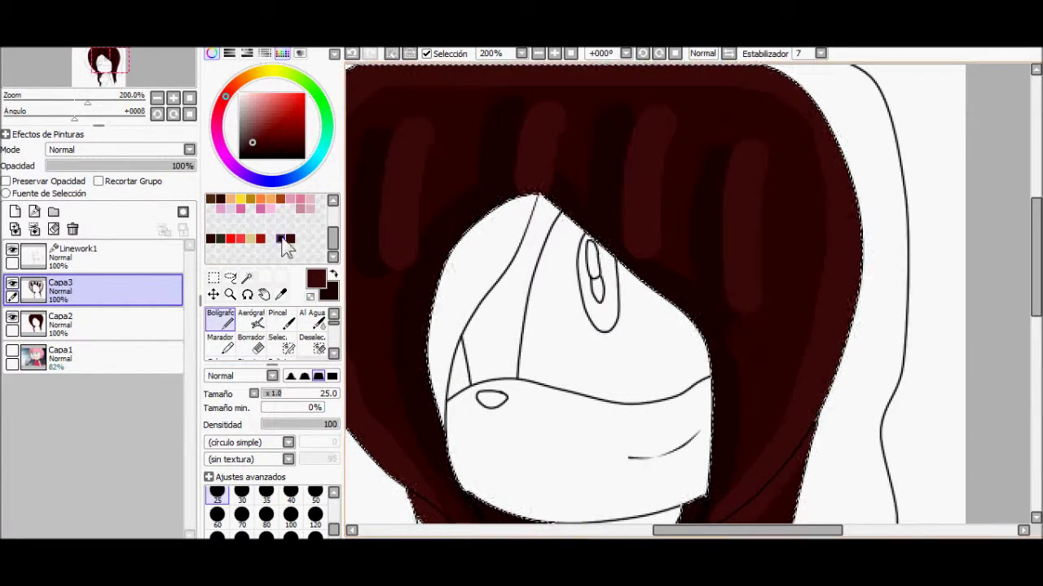
scroll(421, 272, left, 3)
scroll(491, 203, up, 4)
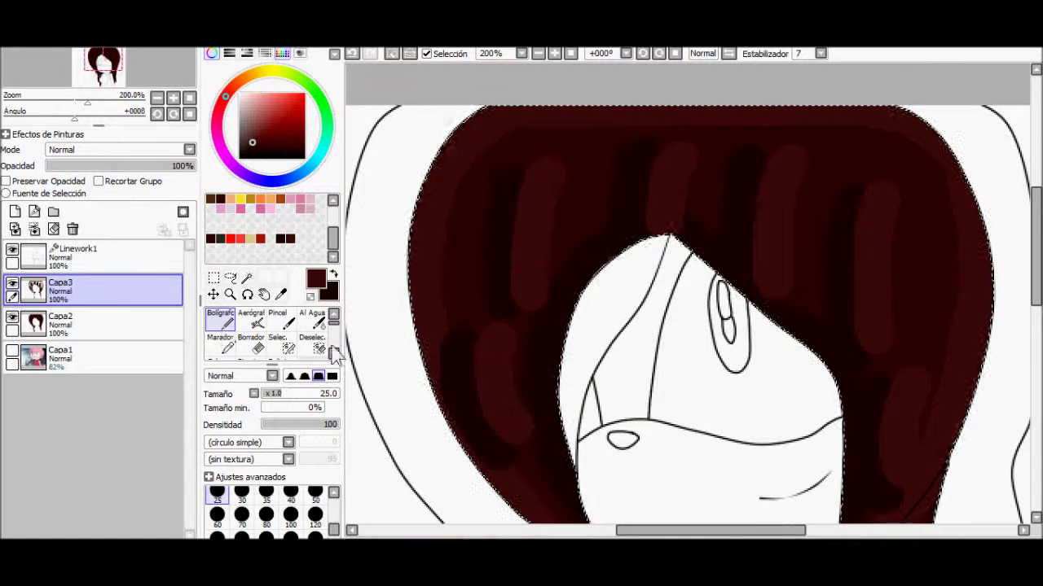
key(d)
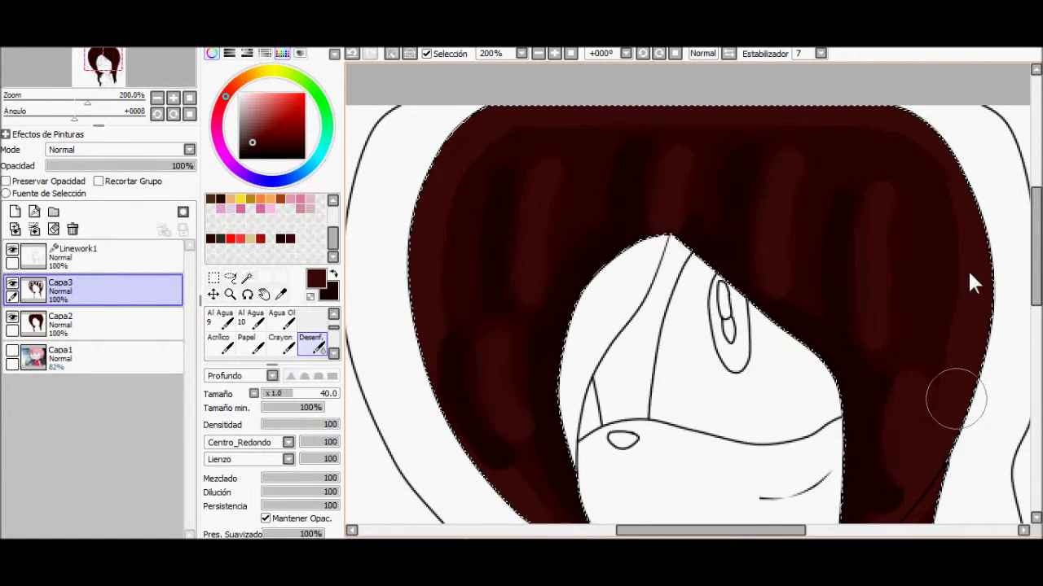
scroll(736, 428, down, 3)
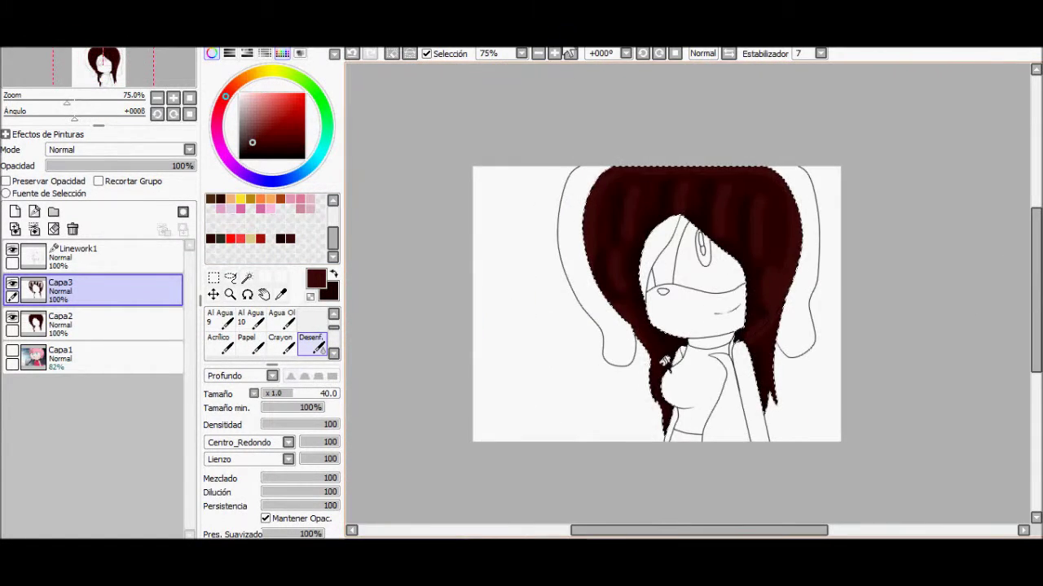
Repaint the light hair strands with the size 25 pen and soften them again with the blur brush
scroll(509, 302, up, 2)
key(n)
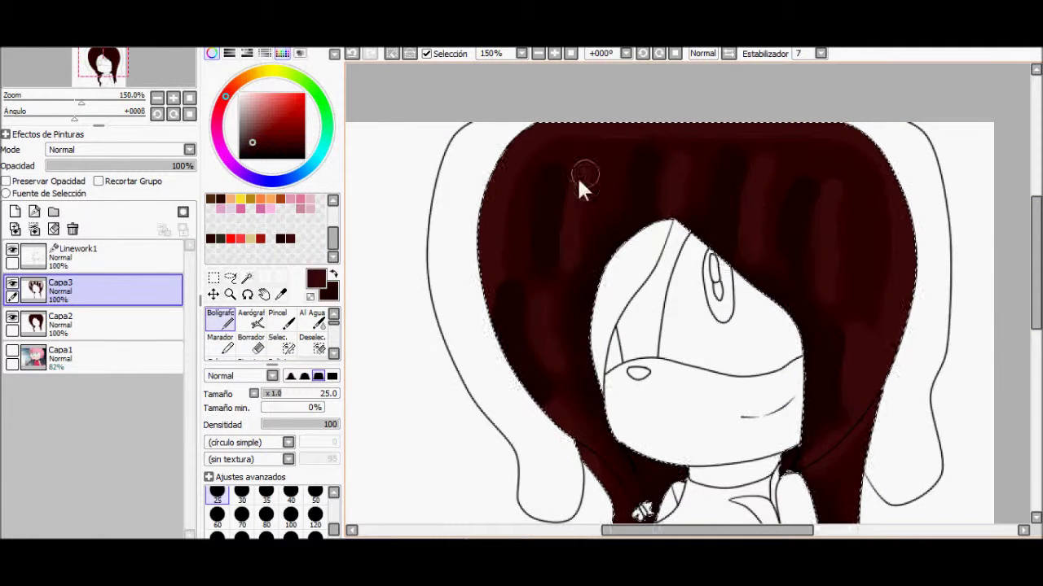
key(d)
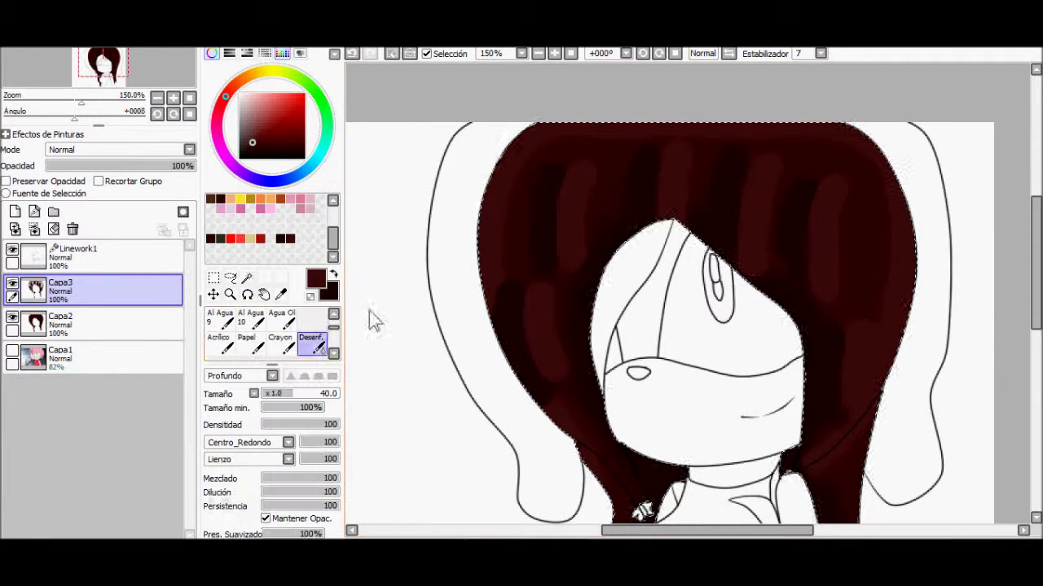
scroll(806, 498, down, 2)
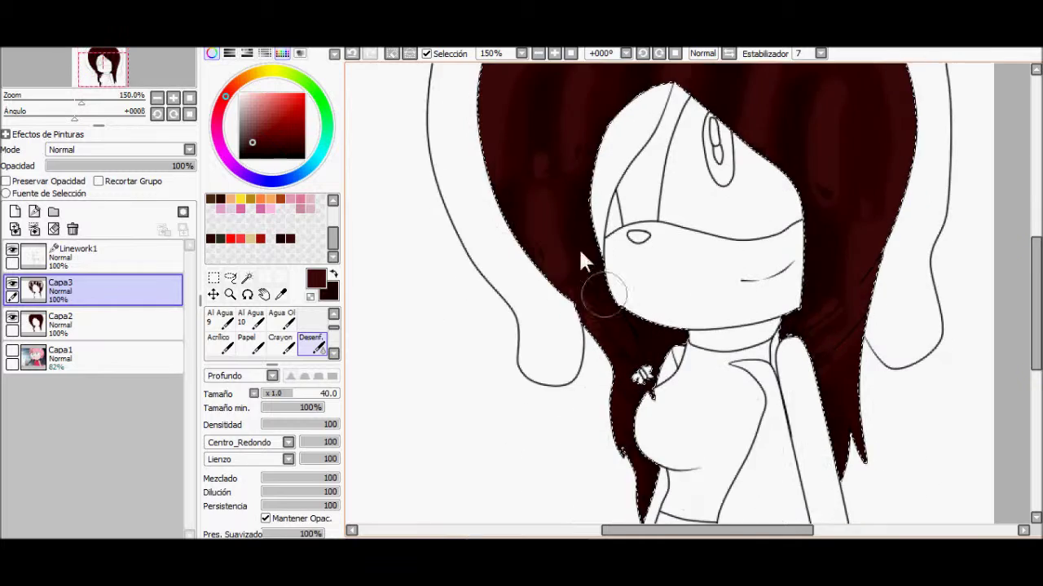
Trace the hair edge on the face's left side down to the hair tie with a size 2 reddish-brown curve on Linework1, refining its points
click(77, 252)
scroll(581, 256, up, 4)
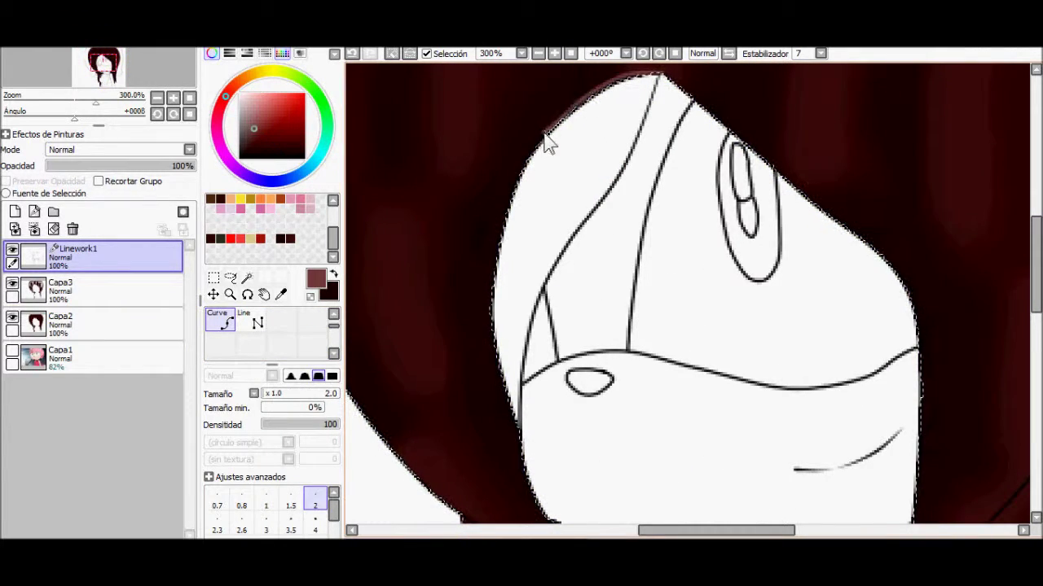
scroll(503, 244, down, 3)
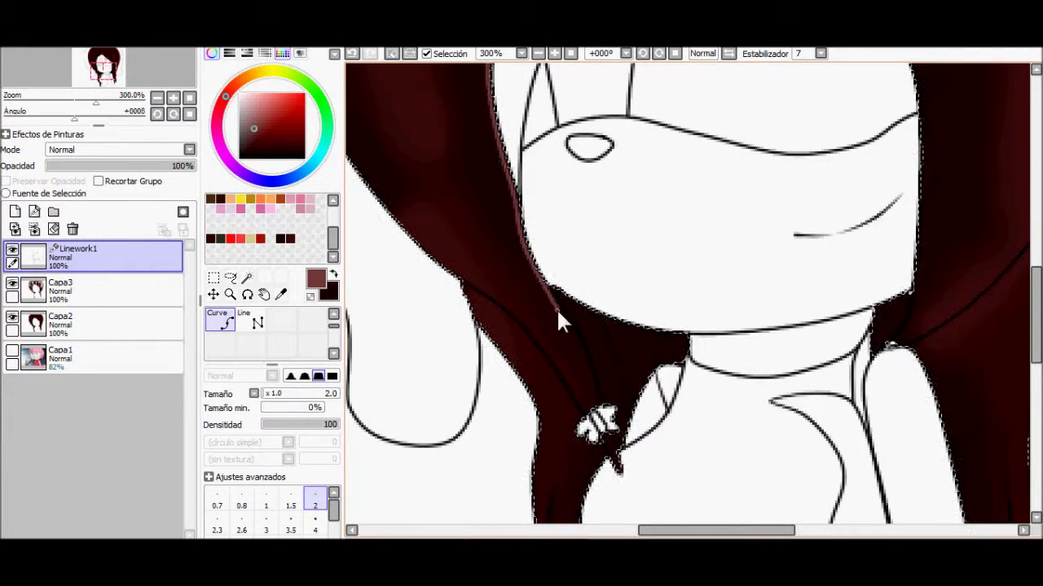
key(ctrl)
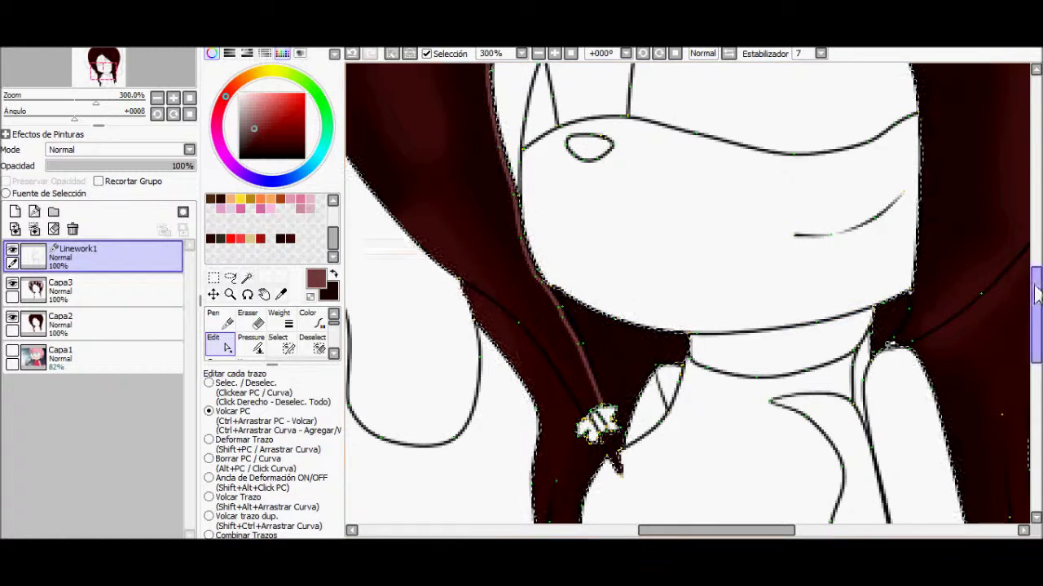
scroll(1036, 295, up, 4)
click(258, 346)
key(ctrl)
Trace the hair edge from the parting down the face's right side with the reddish-brown curve and adjust its points and pressure
scroll(686, 284, down, 5)
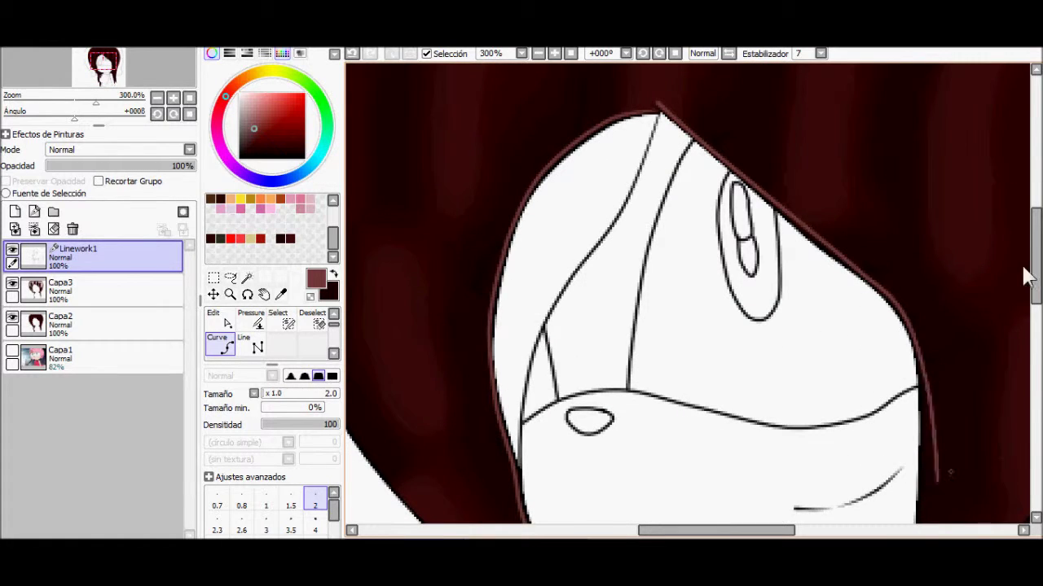
scroll(1027, 277, down, 3)
scroll(769, 215, up, 3)
key(ctrl)
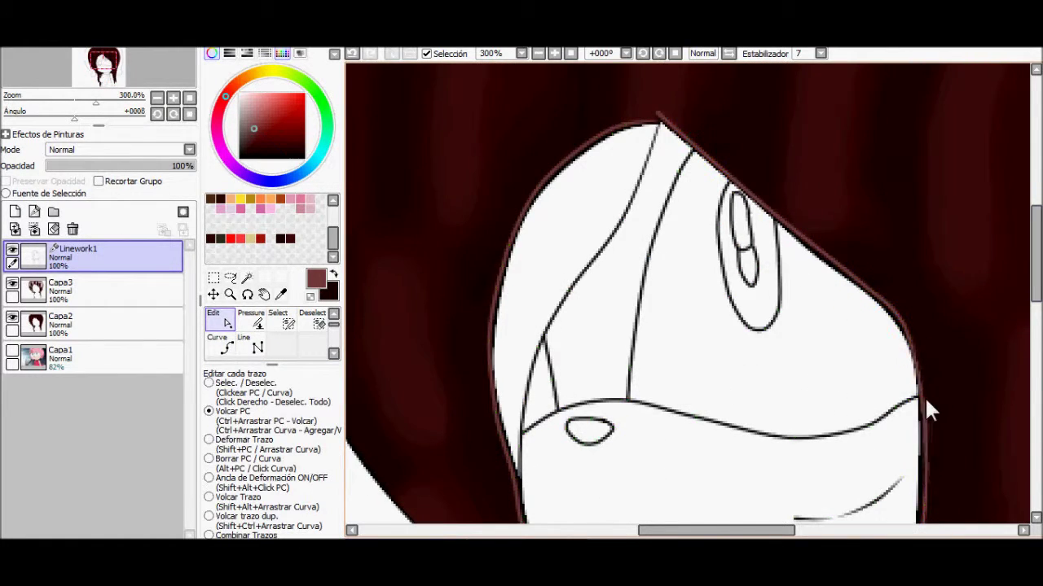
scroll(931, 411, down, 2)
scroll(903, 517, up, 3)
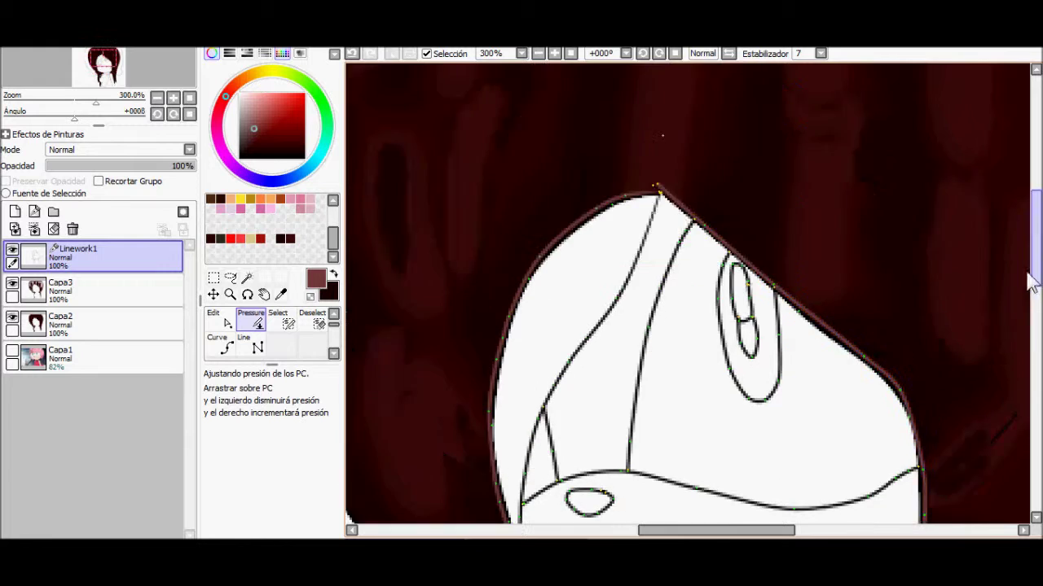
Trace the outer contours of the dark hair and the lock below the right cheek with the size 2 reddish-brown curve
key(Home)
key(ctrl+plus)
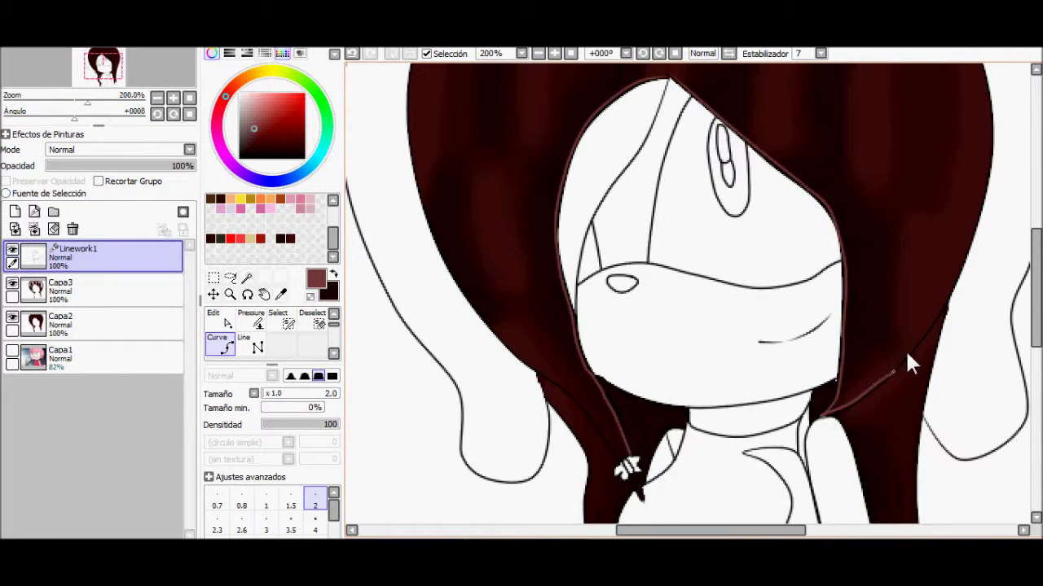
scroll(976, 247, up, 2)
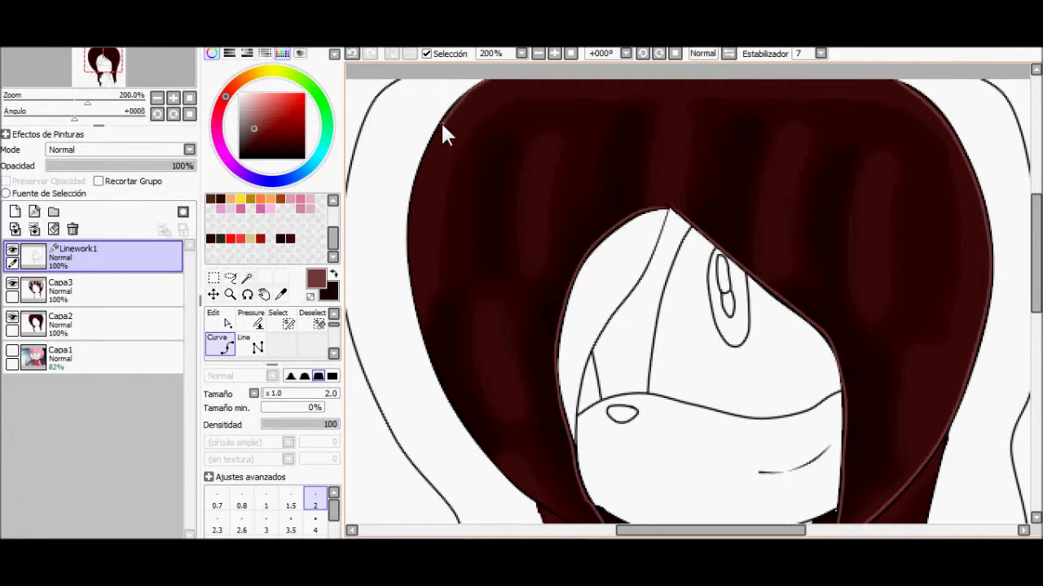
scroll(484, 321, down, 2)
key(ctrl+plus)
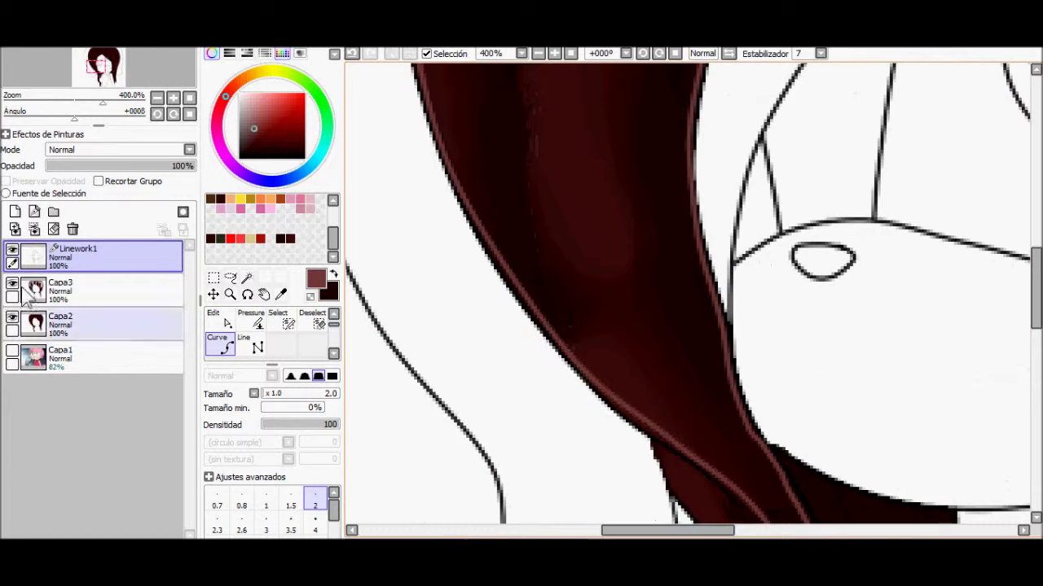
Fill the long outer side pieces with red, shade their inner edges darker on Capa3 and blend with the size 40 blur brush
key(ctrl)
scroll(756, 348, down, 2)
scroll(830, 460, right, 5)
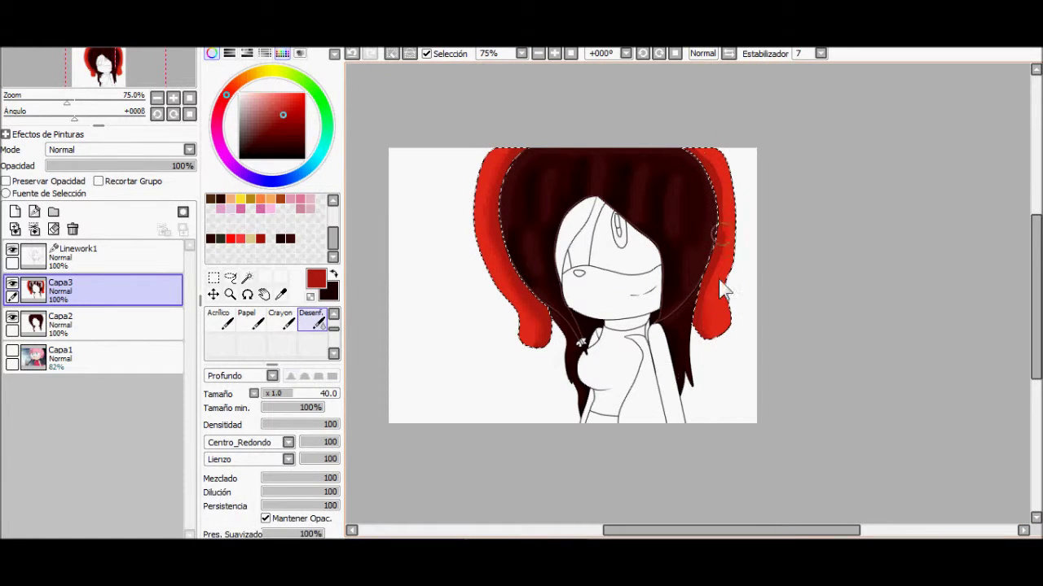
Outline the left red side piece with a size 2 red curve on Linework1
click(554, 53)
click(554, 53)
click(78, 252)
click(220, 319)
click(554, 358)
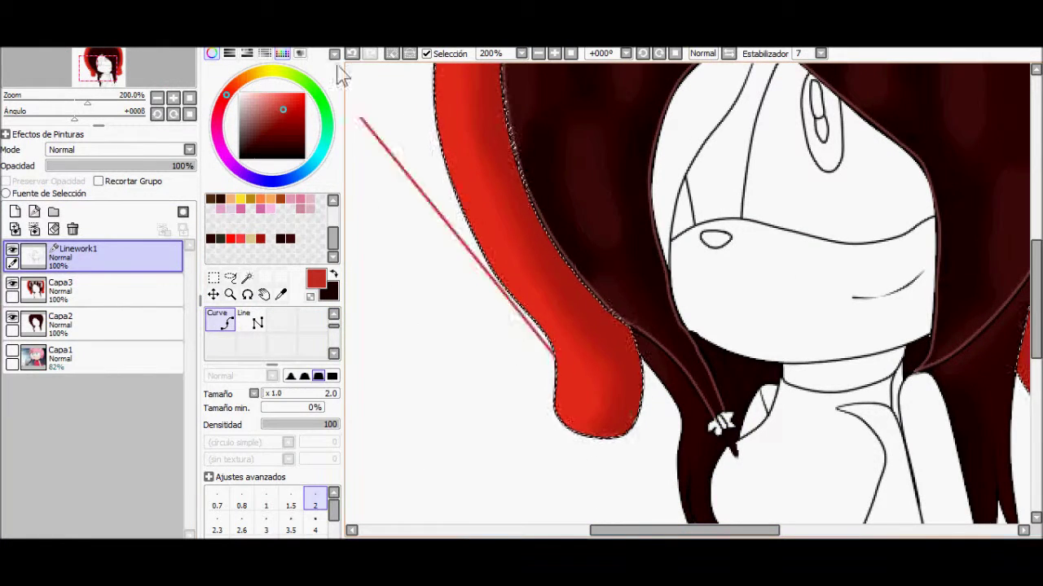
Outline the right red side piece with a lighter red curve and adjust the line's point pressure
key(h)
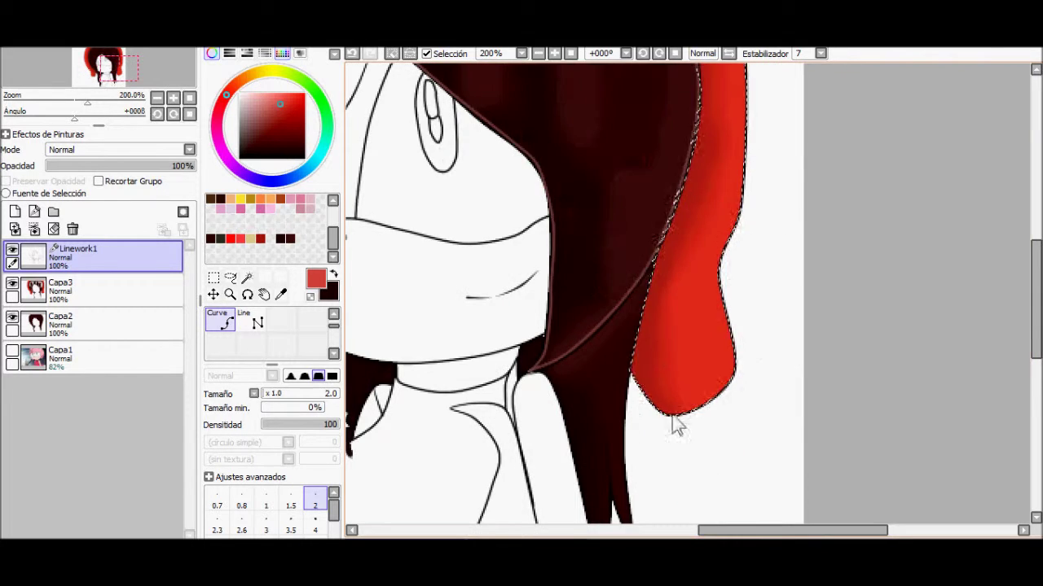
key(h)
key(h)
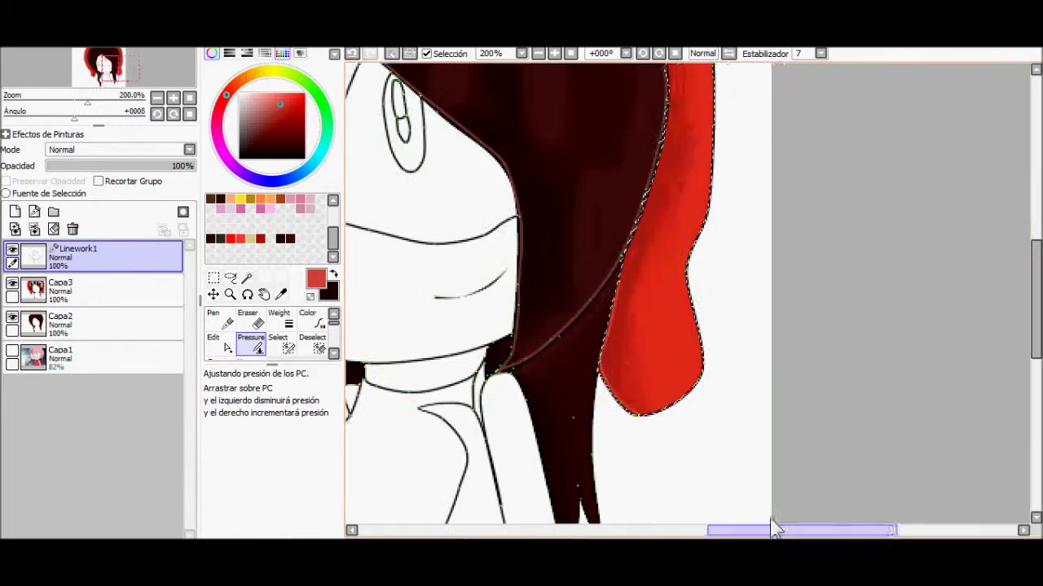
key(h)
Reshape the hair outline beside the left cheek and chin by editing the curve's control points
scroll(628, 364, down, 3)
scroll(629, 324, up, 5)
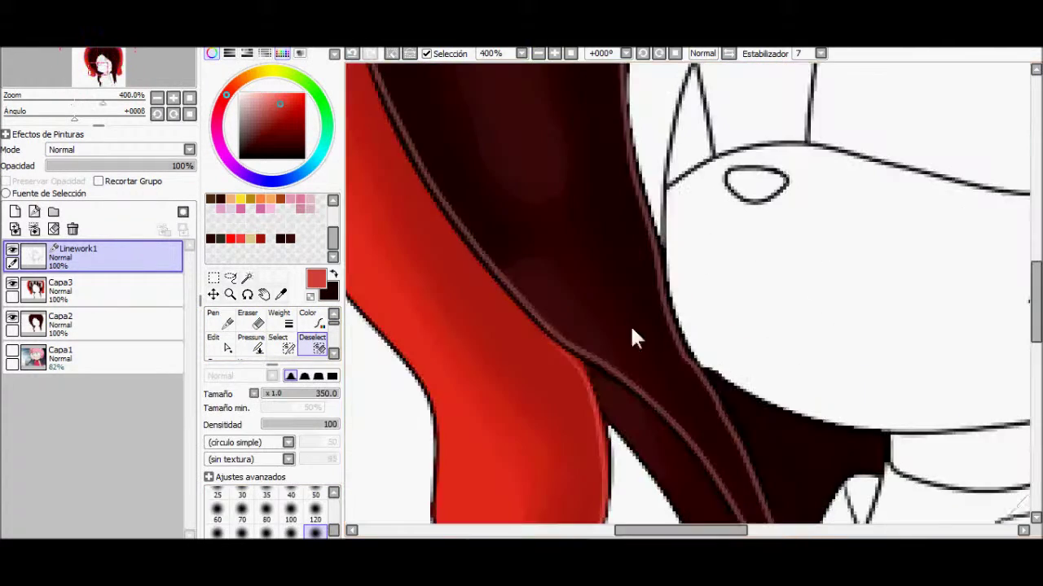
click(702, 373)
right_click(671, 323)
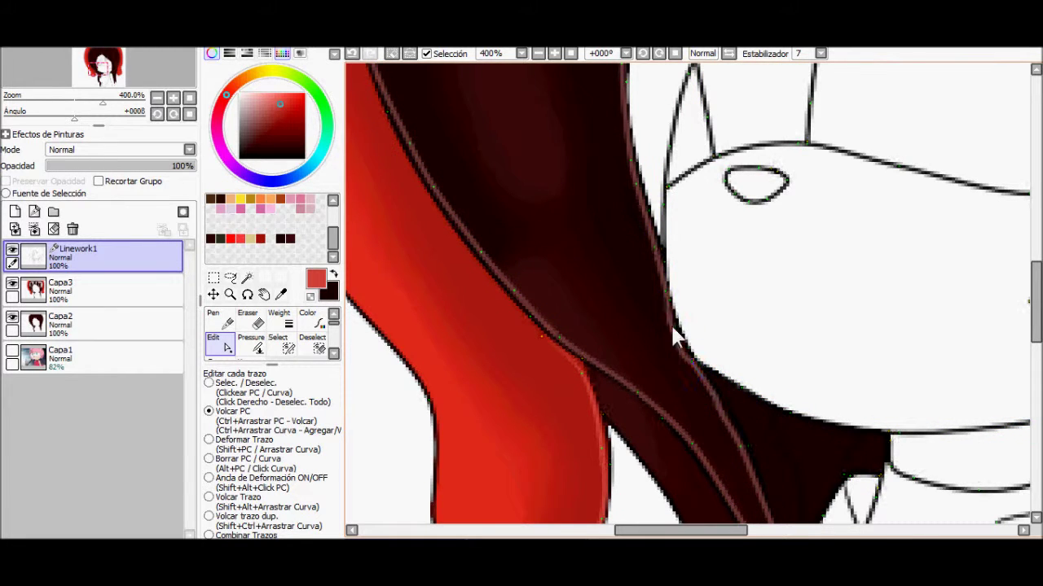
scroll(689, 375, down, 3)
scroll(733, 367, down, 3)
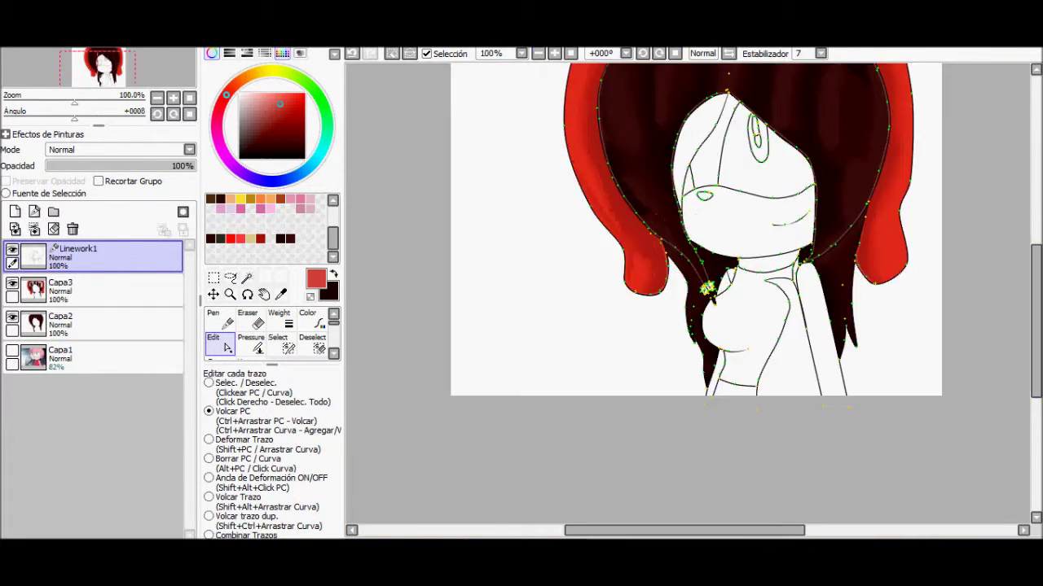
Select the sleeveless top's area from the linework with the magic wand and fill it with bright red on Capa2
click(60, 321)
click(246, 278)
click(78, 252)
scroll(733, 489, up, 2)
click(896, 308)
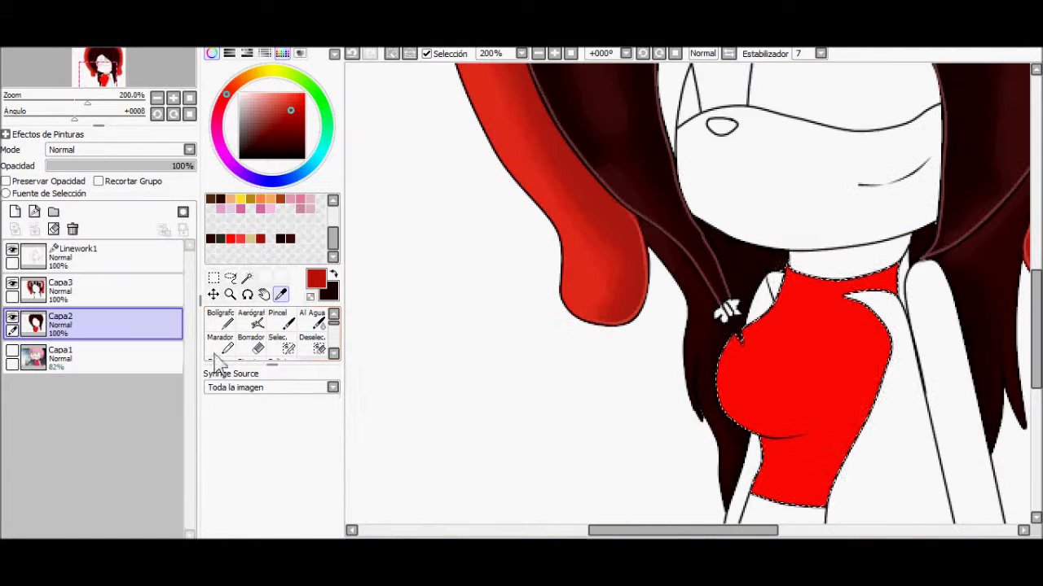
Shade the edges and chest fold of the red top in darker red on Capa3 and blend with the blur brush
key(n)
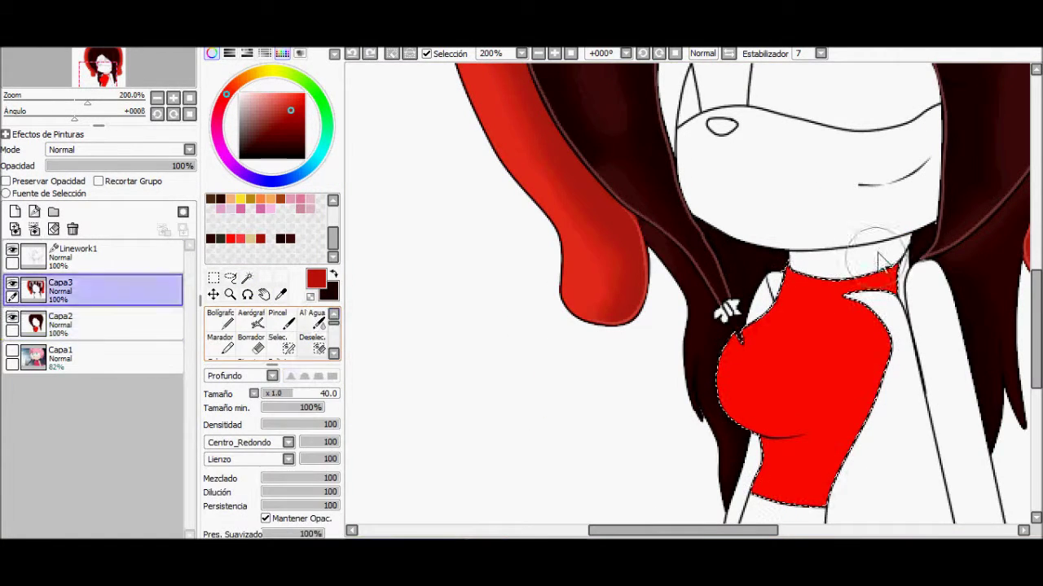
key(n)
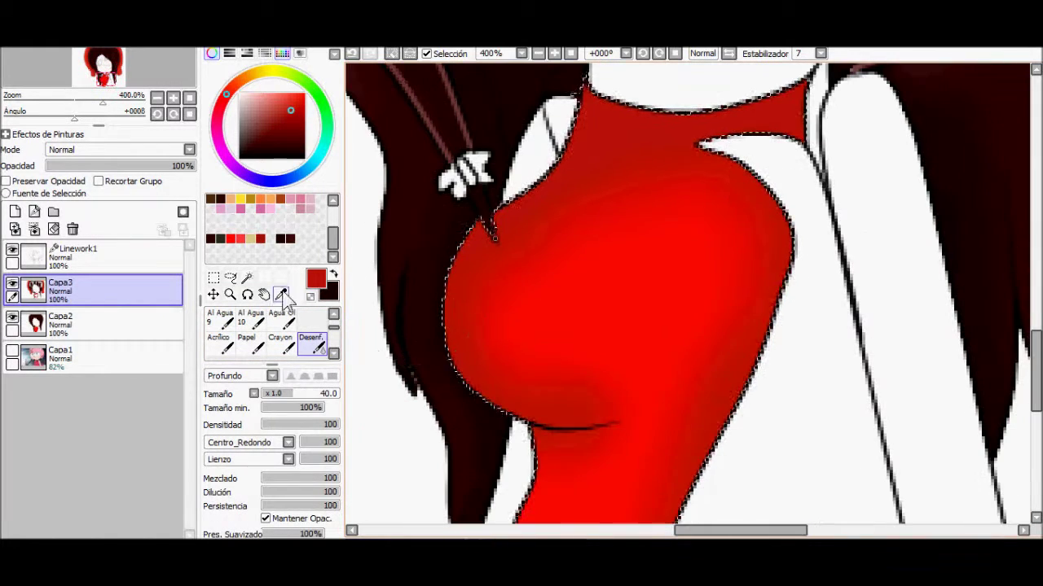
Trace the top's contours and chest fold with a size 2 dark red curve on Linework1 and adjust the pressure along the armhole line
click(282, 295)
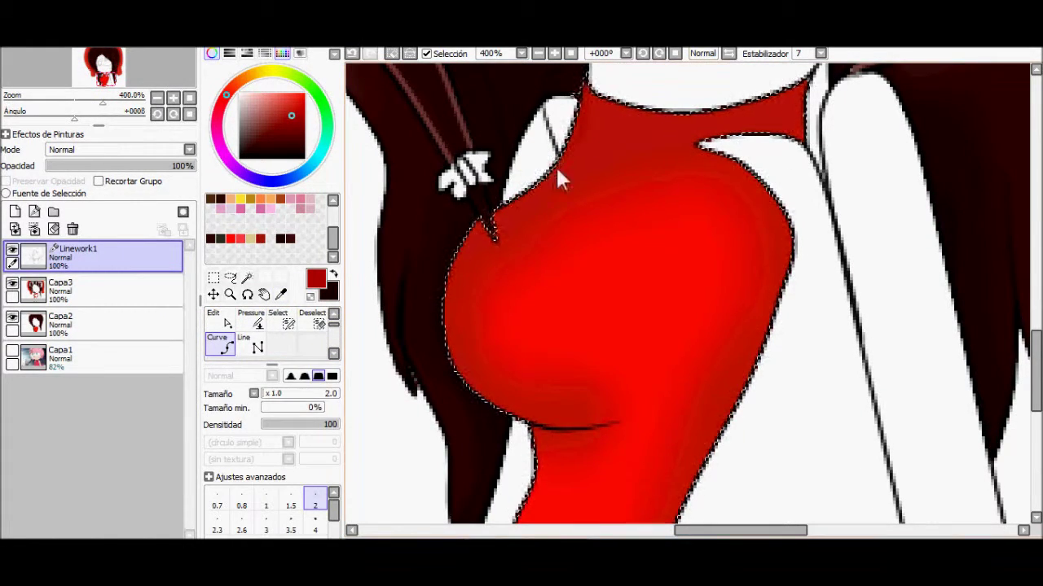
scroll(530, 212, up, 2)
drag(503, 306, 701, 147)
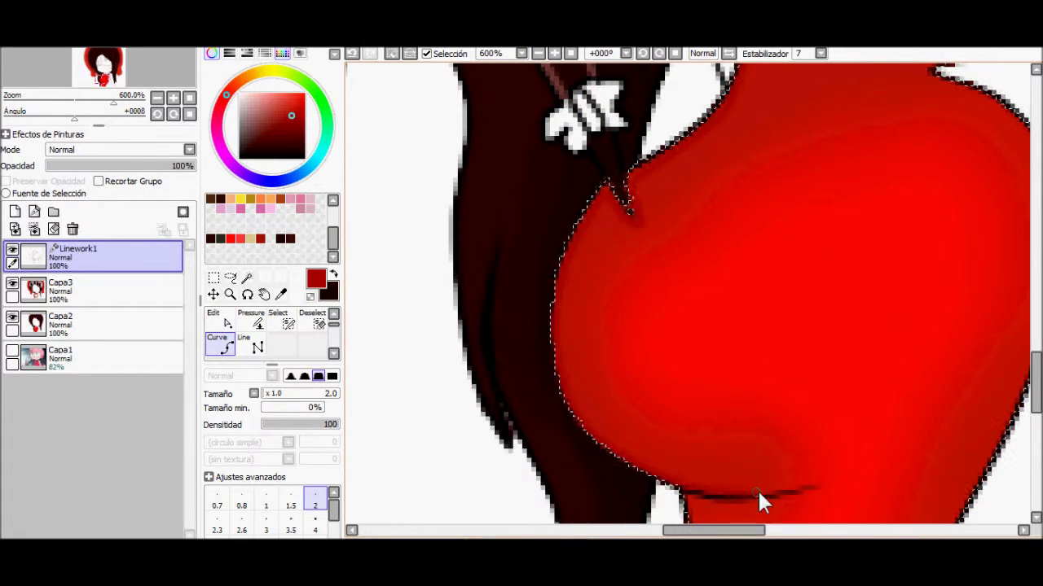
scroll(640, 162, down, 3)
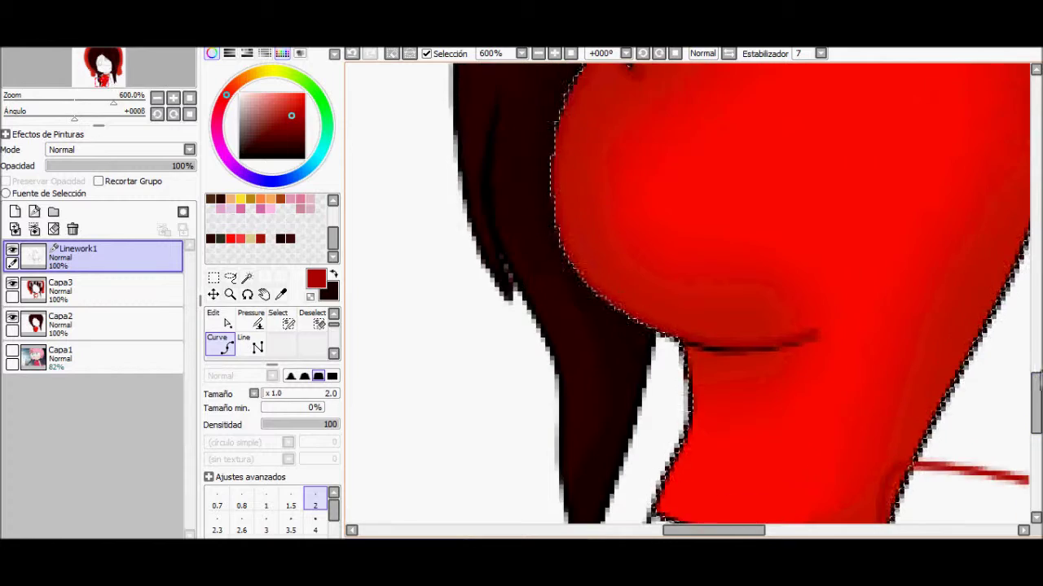
scroll(928, 156, down, 1)
drag(722, 530, 764, 530)
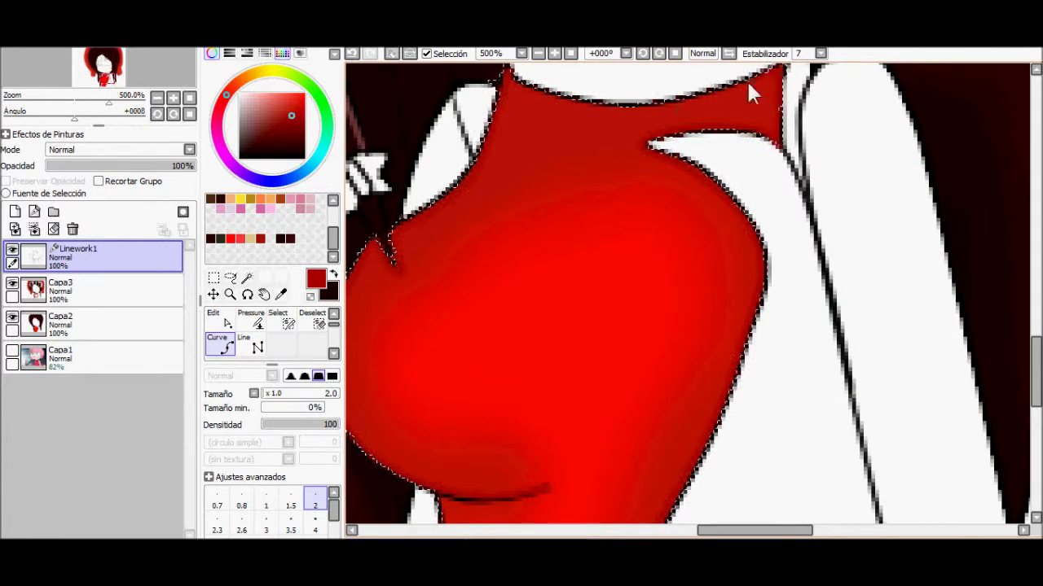
key(p)
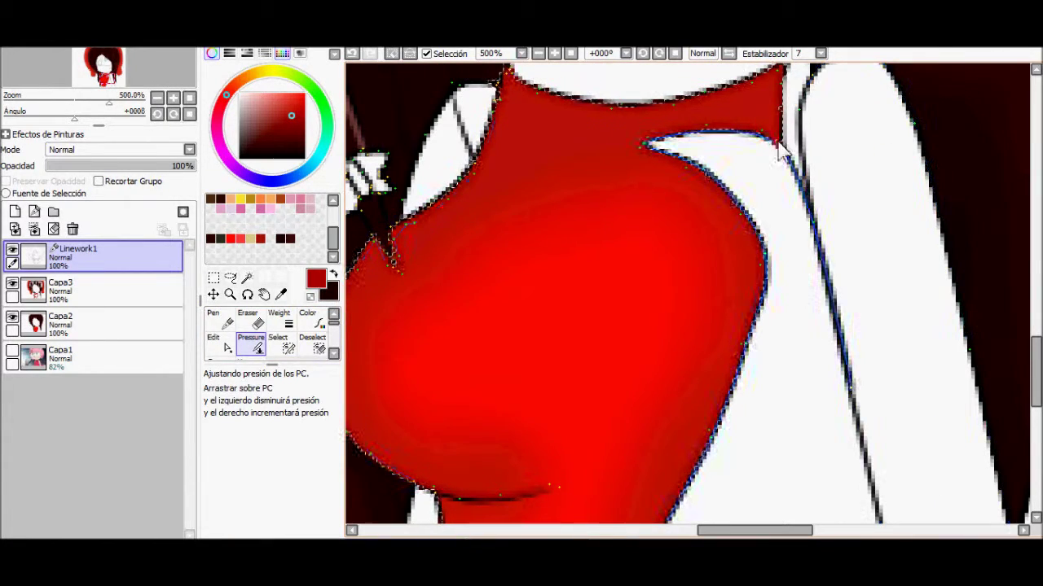
Select the lower face area with the magic wand and fill it with light tan
scroll(780, 149, down, 4)
key(w)
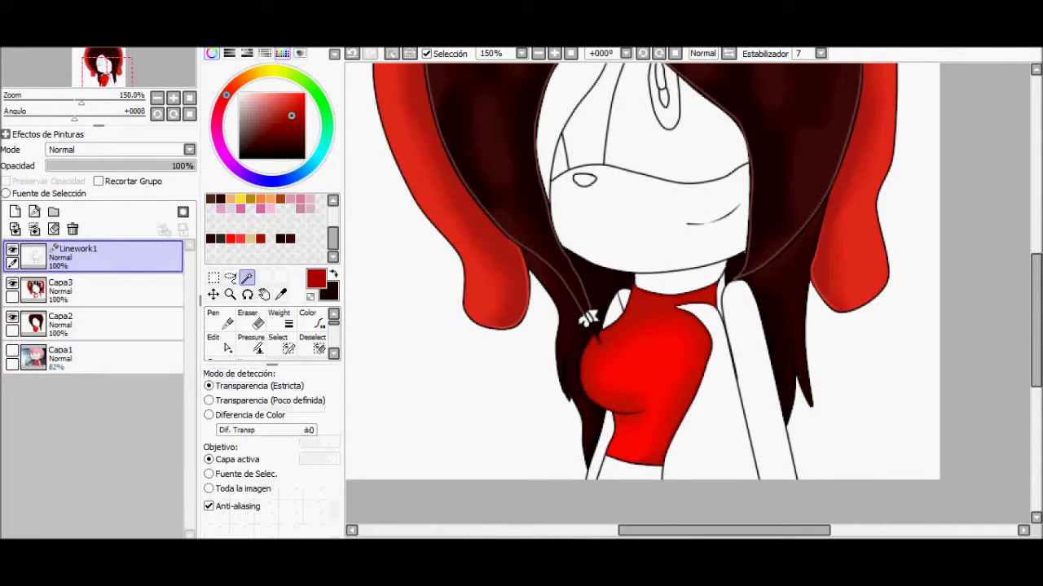
click(663, 221)
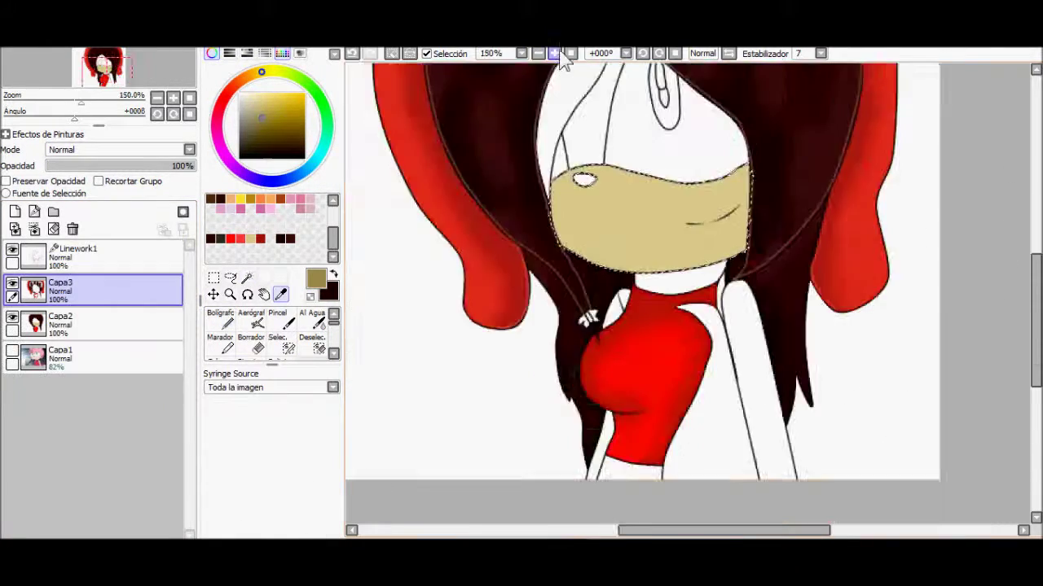
Shade the upper edge and right side of the lower face in darker tan on Capa3 and blend with the size 40 blur brush
click(218, 498)
drag(488, 244, 710, 478)
mouse_move(424, 244)
mouse_down()
mouse_move(530, 277)
mouse_move(532, 296)
mouse_move(733, 391)
mouse_up()
click(310, 342)
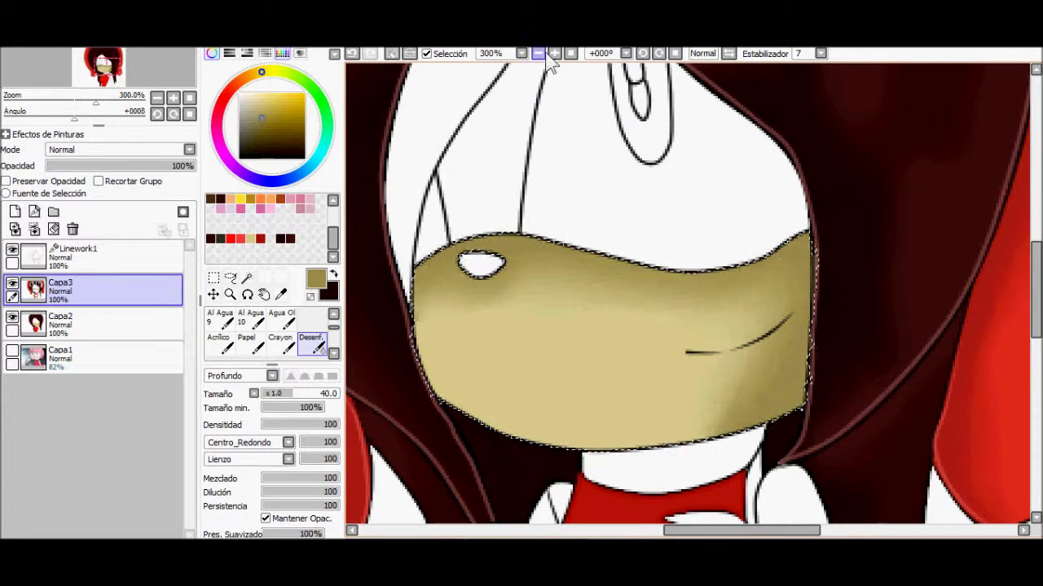
Paint a light pink blush along the upper edge of the lower face on Capa3 with the size 10 airbrush
click(554, 53)
click(221, 93)
click(251, 319)
drag(529, 257, 587, 248)
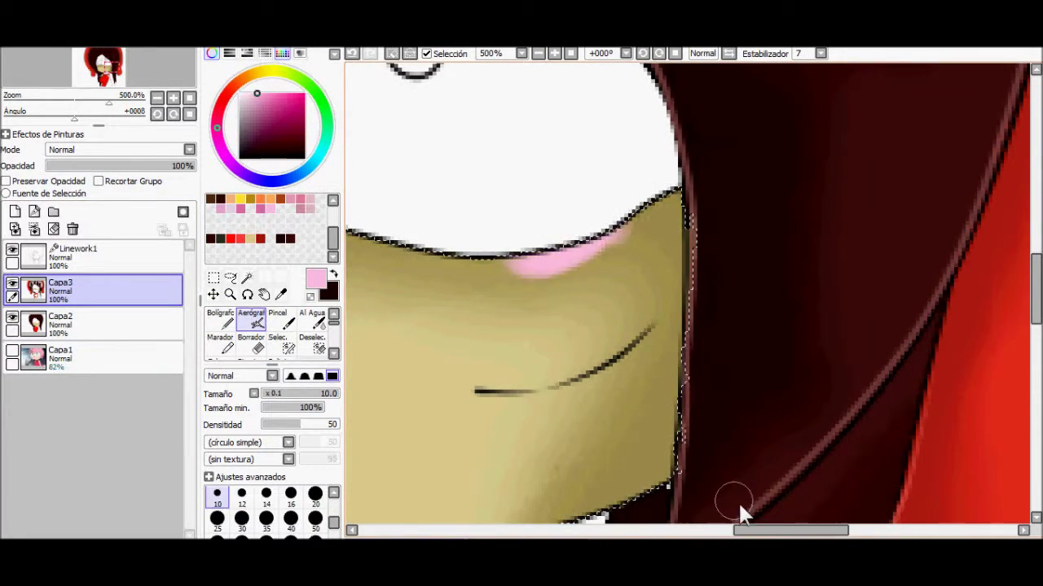
scroll(738, 501, right, 2)
Paint soft pink blush circles on both cheeks at the lower face's upper edge on Linework1, varying the brush size
click(78, 252)
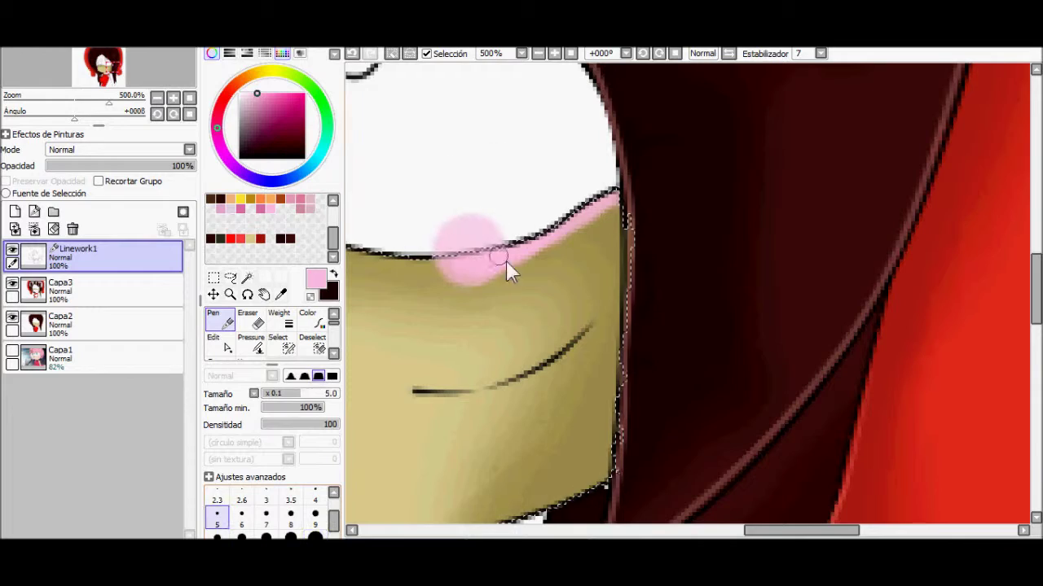
key(bracketright)
key(bracketright)
key(bracketright)
drag(785, 530, 682, 531)
key(bracketright)
key(bracketright)
key(bracketright)
key(bracketright)
key(bracketright)
key(bracketright)
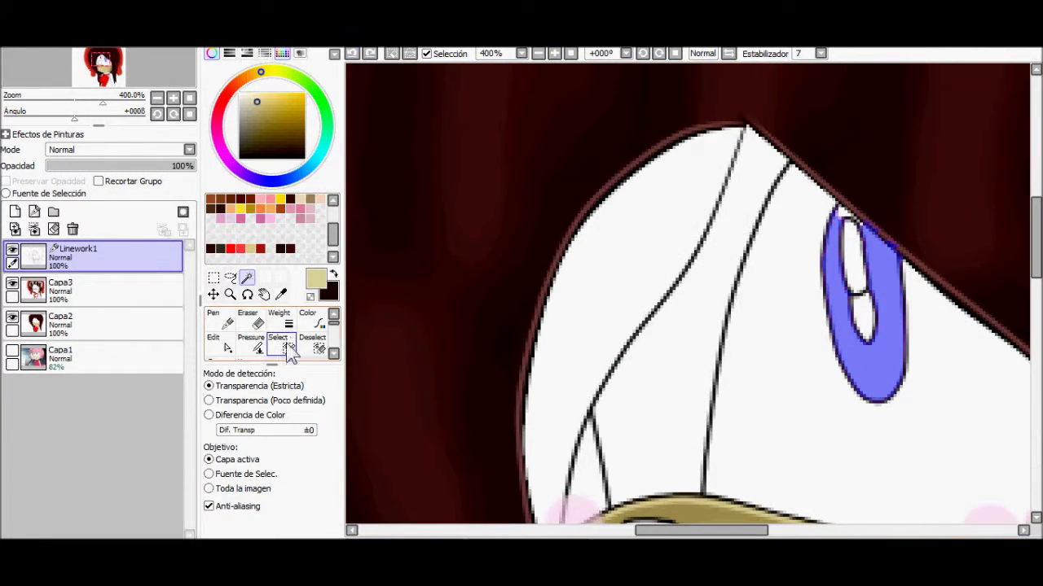
Color the eye with a dark red iris sampled from the reference sheet, a black pupil and white highlights
click(286, 346)
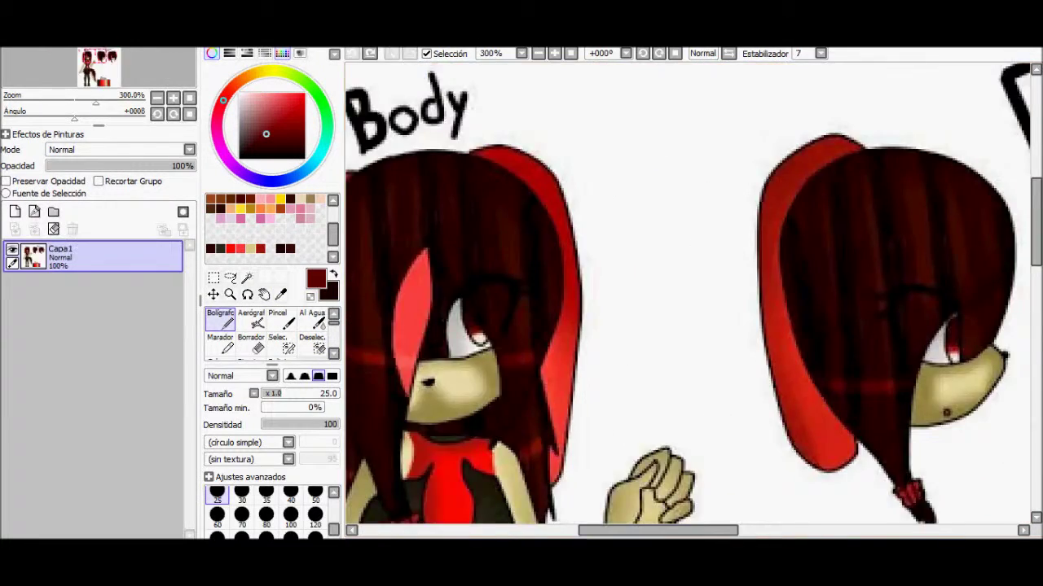
key(alt)
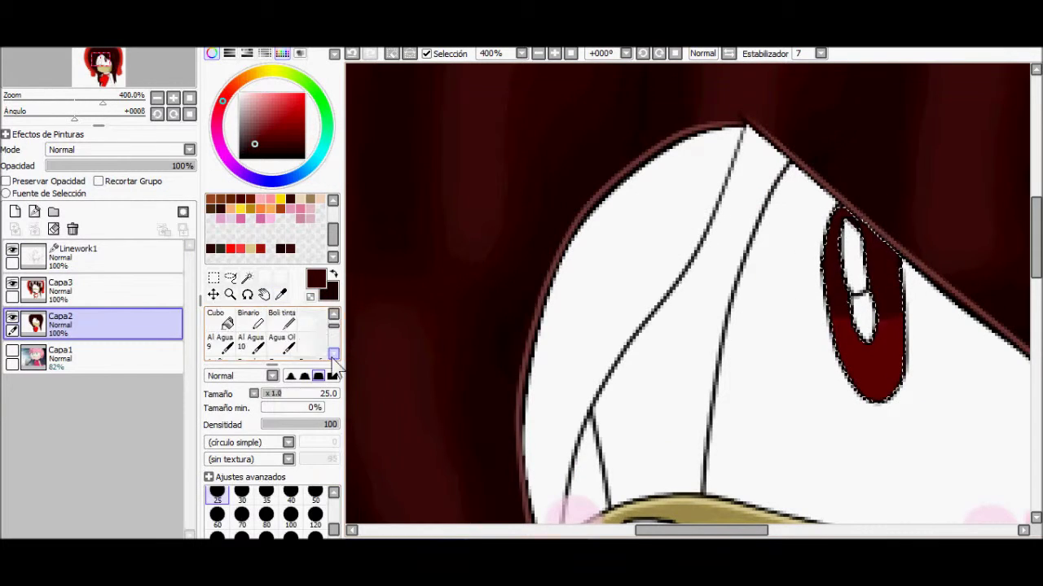
click(246, 278)
click(128, 257)
click(852, 252)
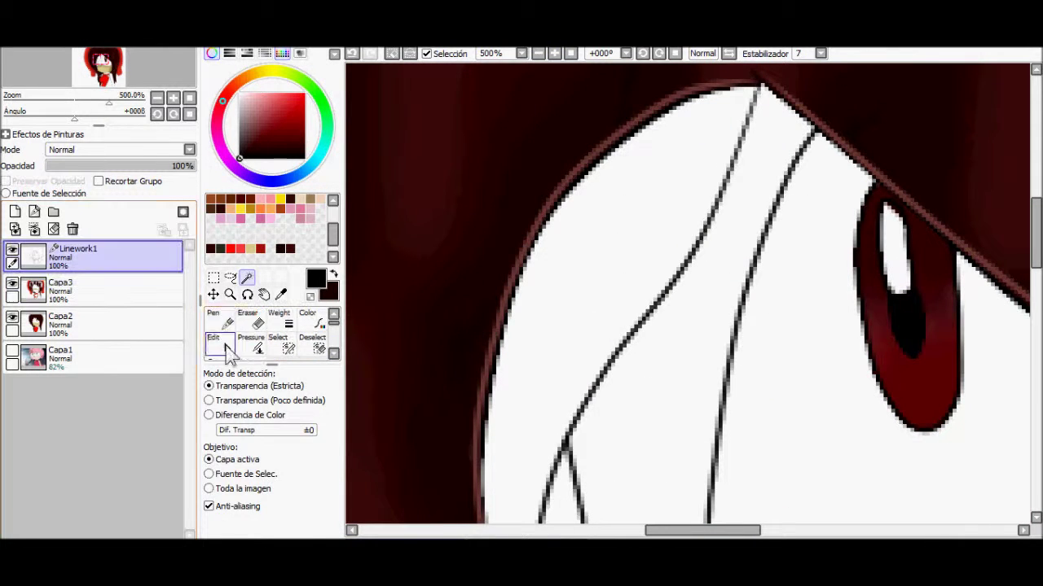
click(218, 320)
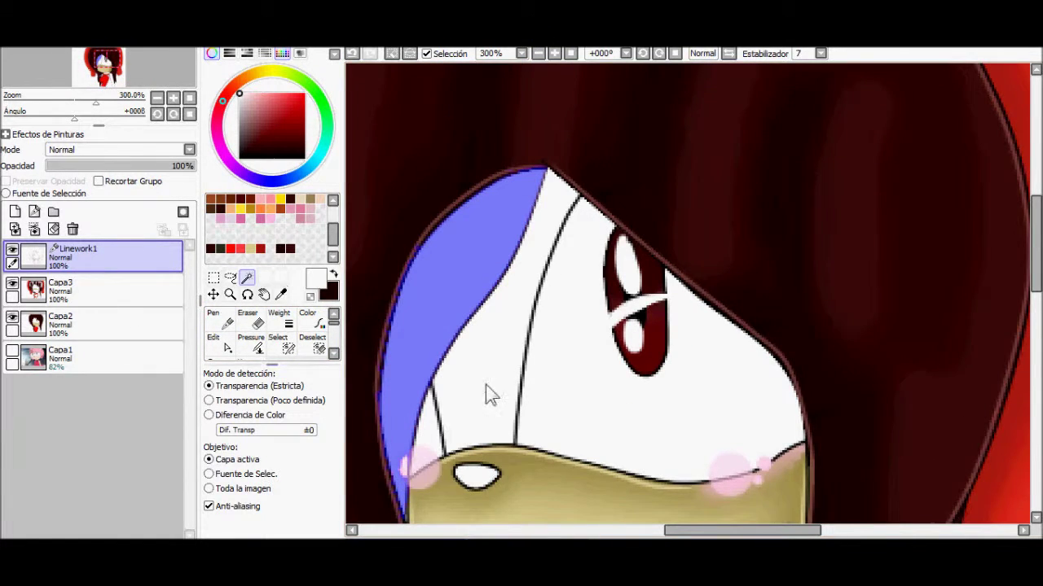
Fill the hair streak beside the eye with light red on Capa3 and shade its edges in darker red with the blur brush
key(n)
click(84, 289)
drag(522, 188, 480, 289)
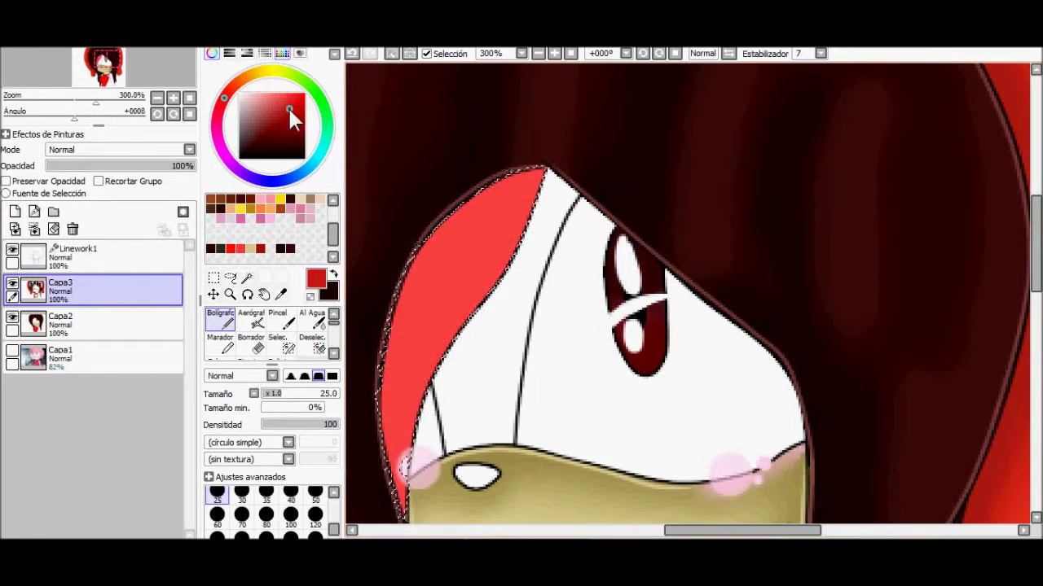
key(b)
drag(413, 249, 461, 238)
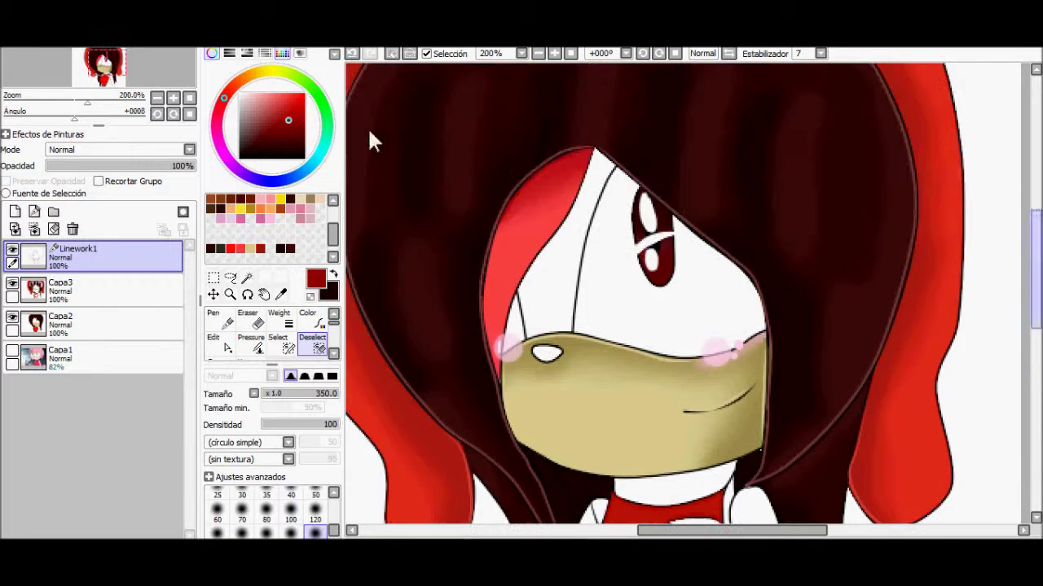
Select the hair strand between the red streak and the eye, fill it with dark maroon on Capa3 and blend in lighter maroon shading
click(247, 278)
click(568, 204)
alt+click(562, 469)
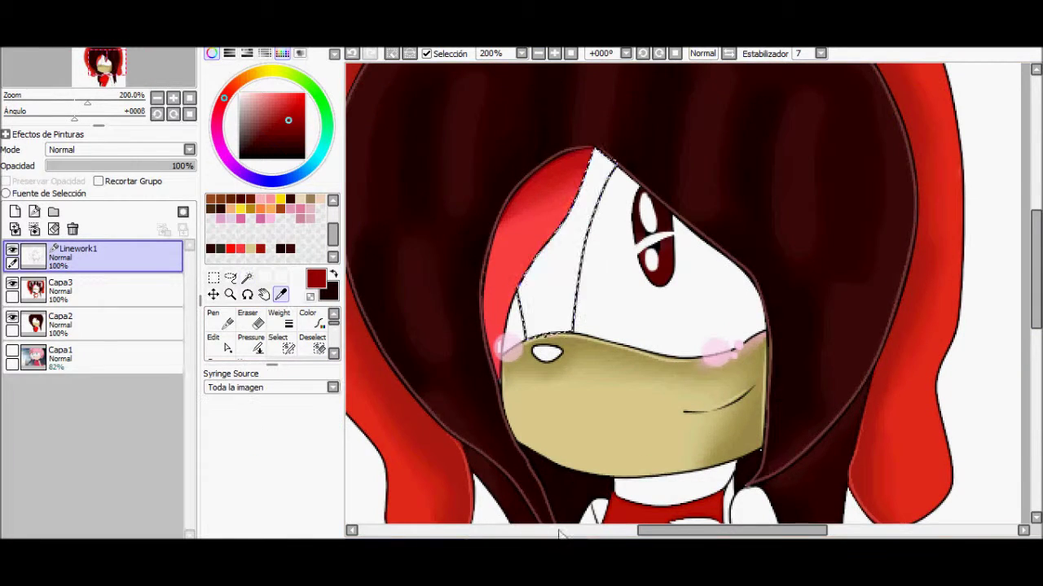
click(61, 289)
click(281, 294)
key(n)
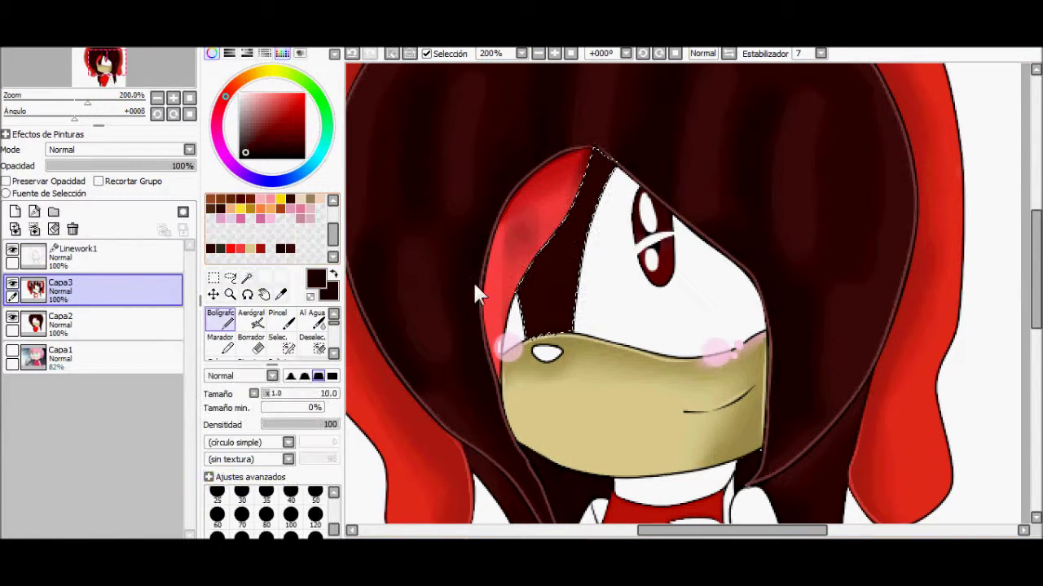
click(318, 349)
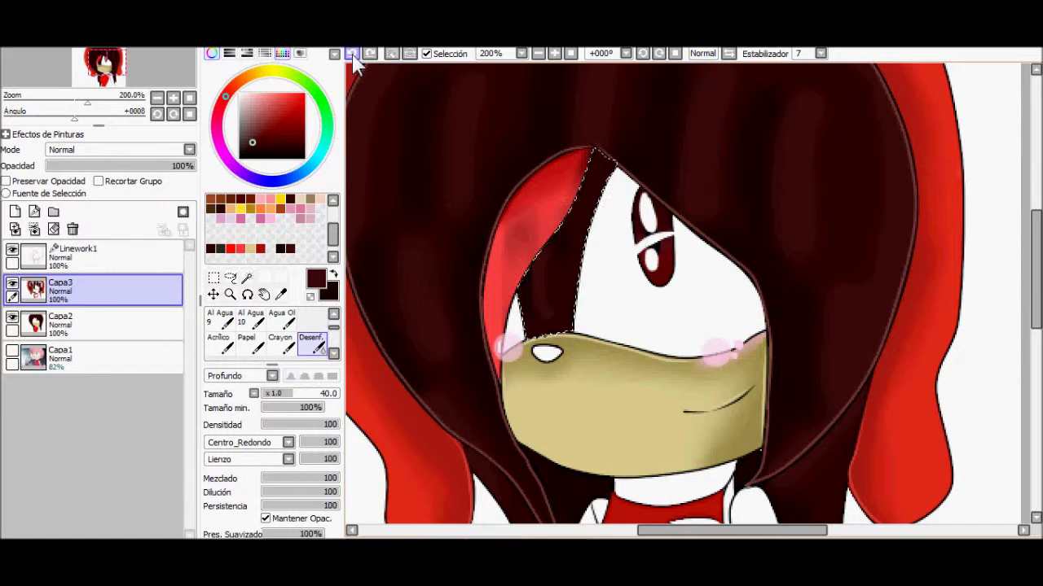
key(ctrl+plus)
key(n)
key(b)
drag(643, 171, 708, 297)
Select the eye white, shade its edges in blended light gray on Capa3 and add white highlights on Linework1
key(ctrl+minus)
key(ctrl+minus)
key(w)
click(81, 253)
click(664, 323)
key(ctrl+plus)
key(ctrl+plus)
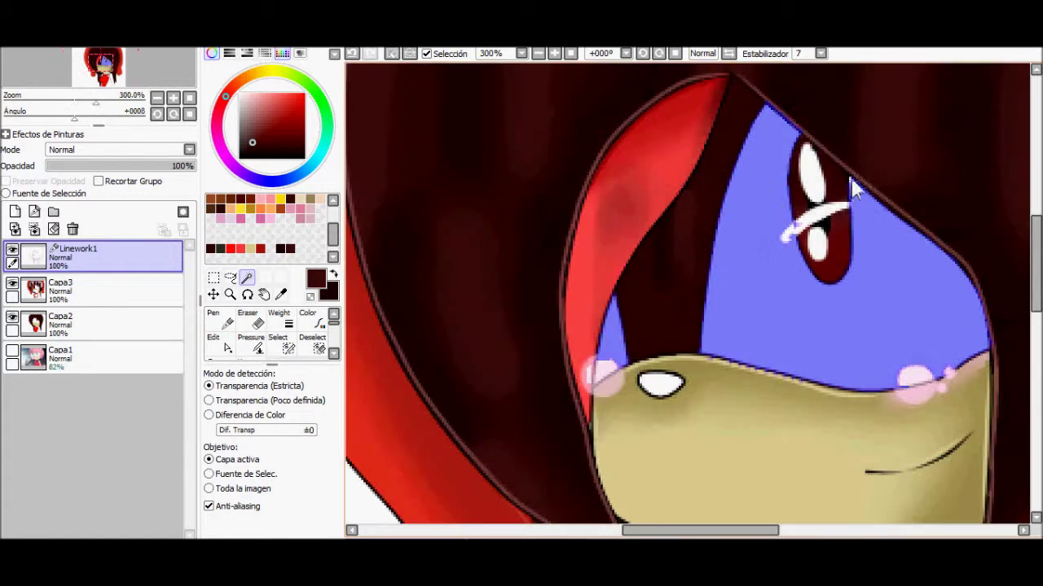
click(61, 287)
key(n)
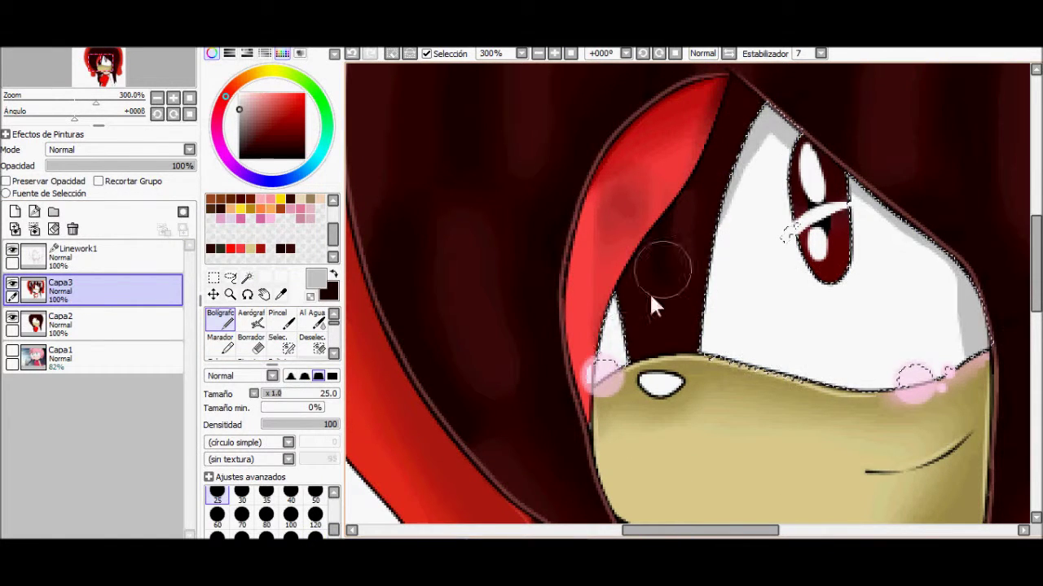
click(310, 342)
click(74, 252)
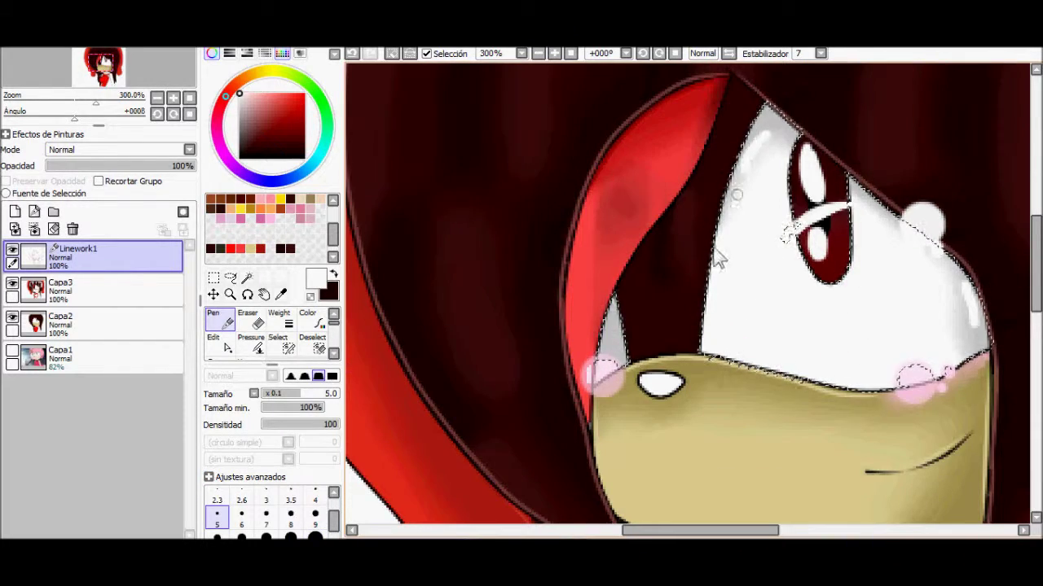
Select both parts of the open vest with the magic wand and fill them with dark olive gray on Capa3
scroll(815, 331, down, 3)
click(247, 278)
scroll(570, 367, up, 2)
click(574, 456)
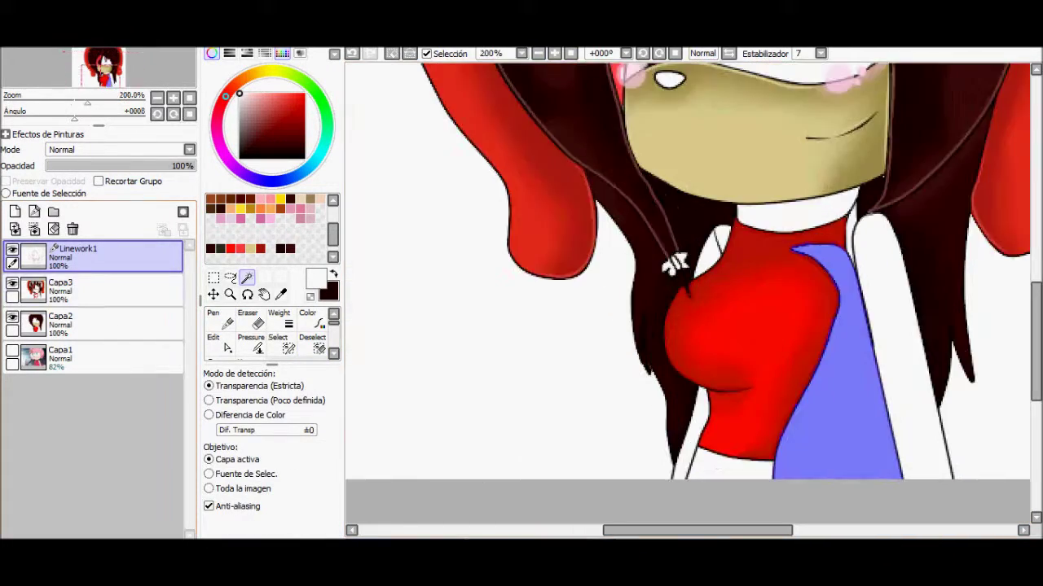
click(61, 323)
click(831, 366)
click(62, 290)
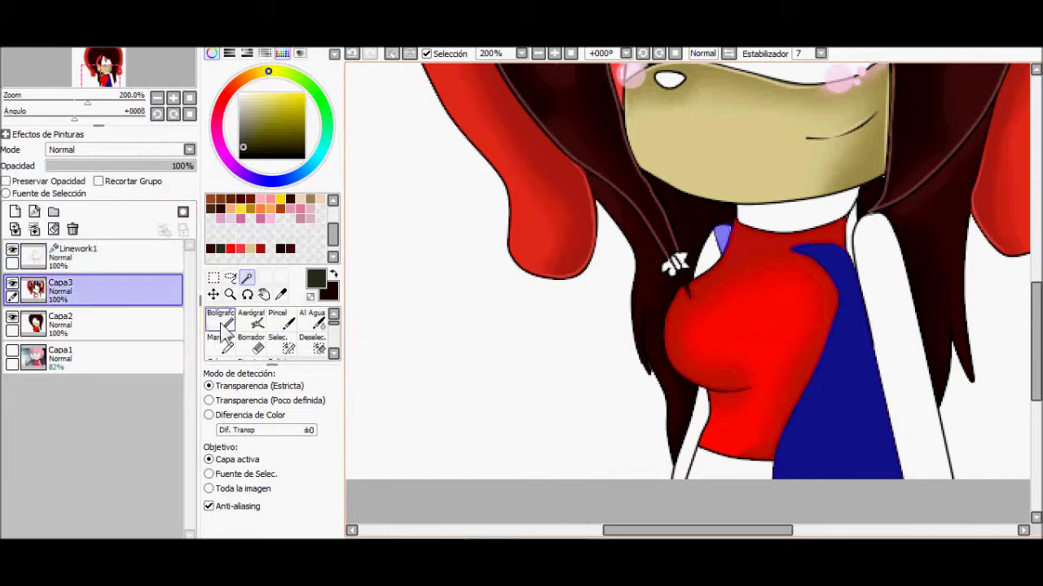
Shade the vest's edges in near-black on Capa3 with the size 25 pen and blend them with the blur brush
click(243, 154)
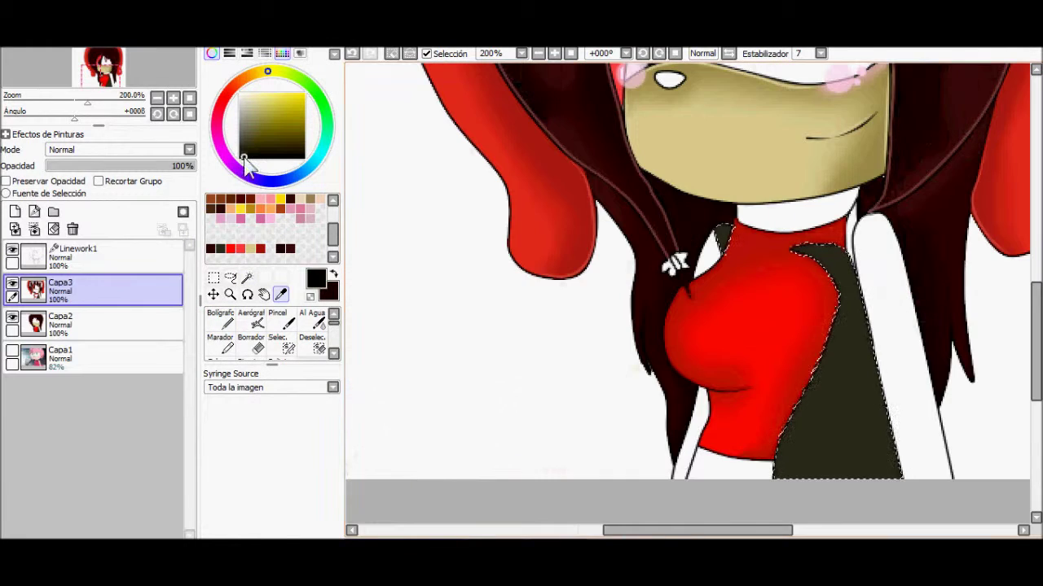
click(219, 320)
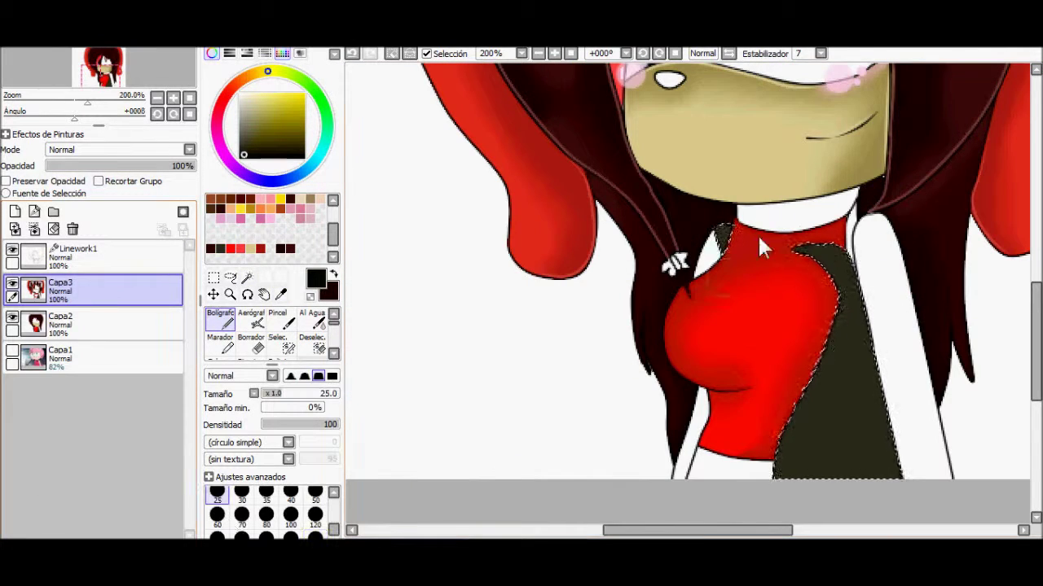
key(b)
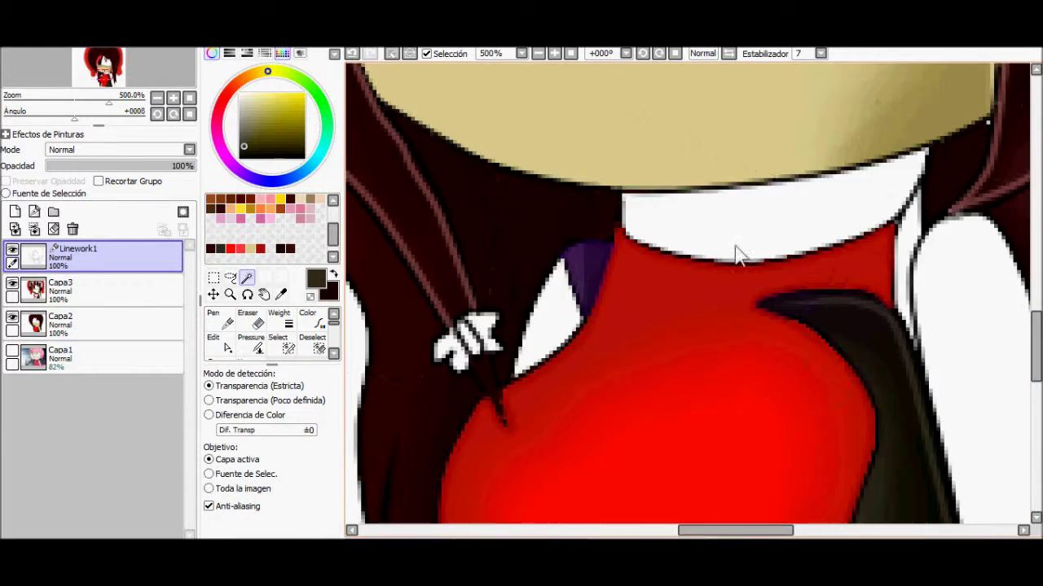
Fill the neck and arms with light tan on Capa2, then shade them in darker tan at size 16 and blend at size 30
click(735, 249)
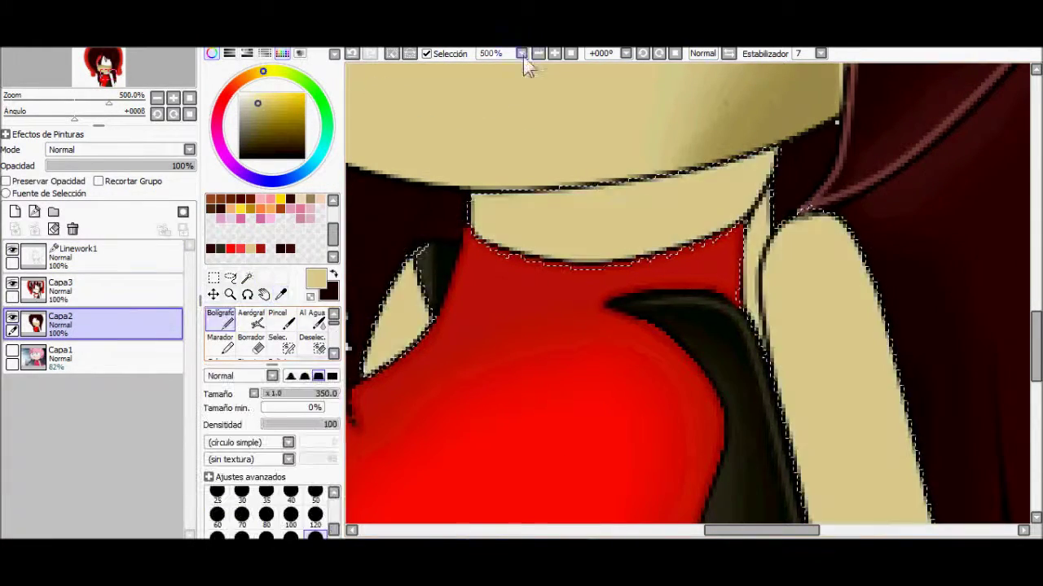
click(553, 52)
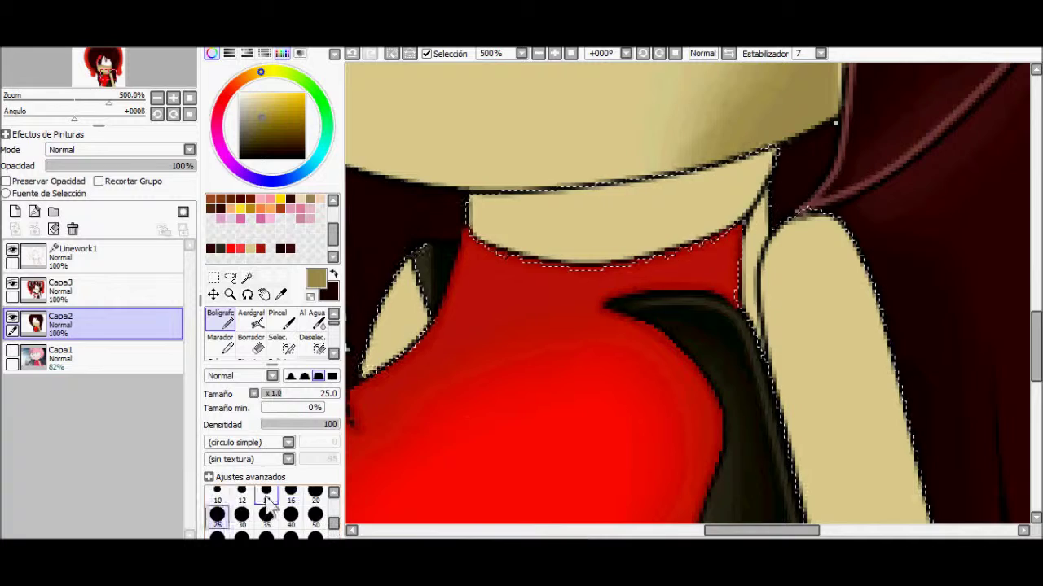
scroll(621, 195, down, 2)
scroll(641, 142, down, 2)
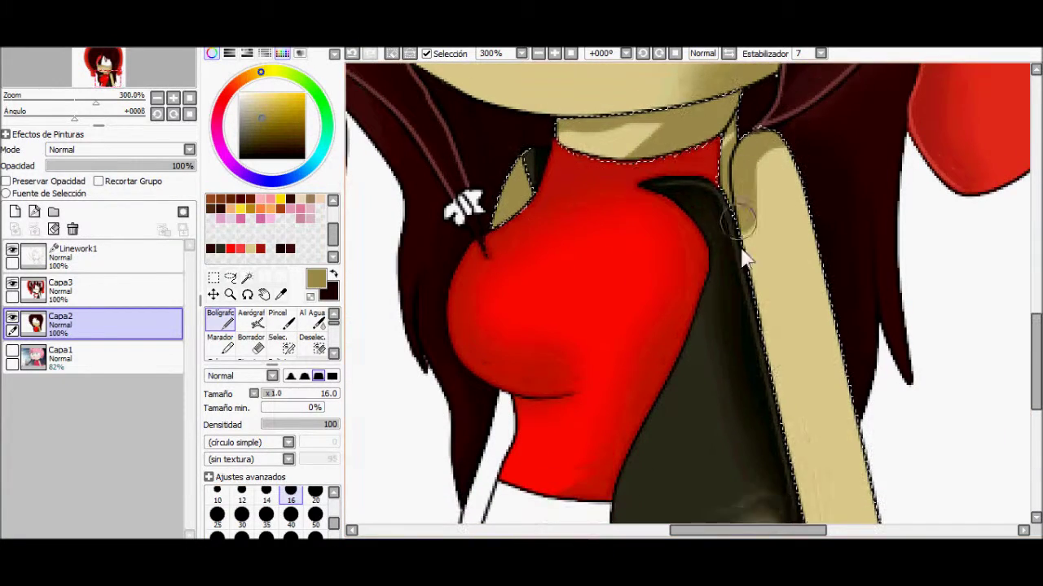
scroll(314, 345, down, 2)
click(311, 344)
scroll(882, 444, up, 3)
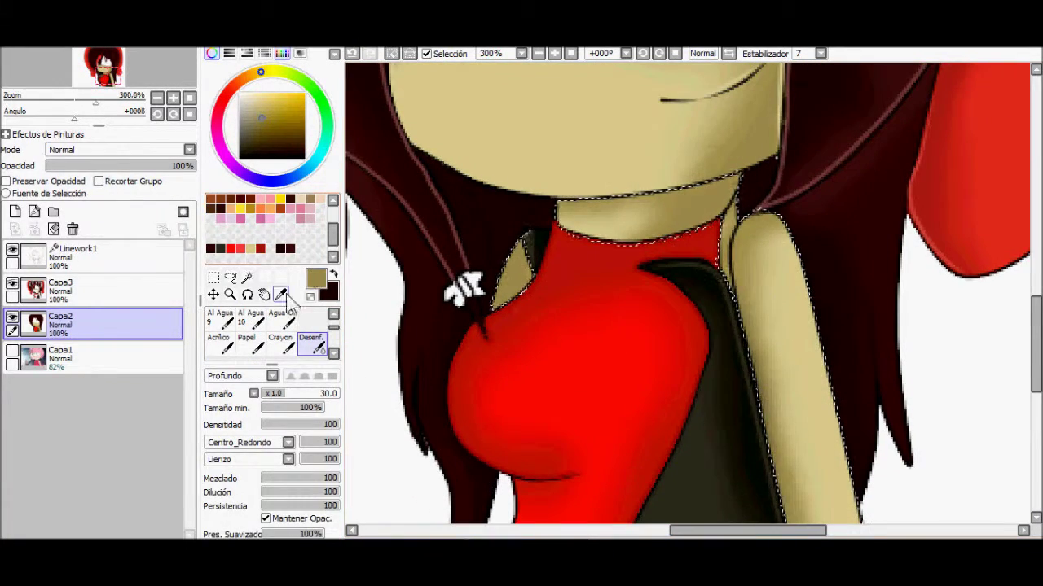
Trace the neck and arm contours with size 2 light tan curves on Linework1, adjust their pressure and clear the selection
click(114, 257)
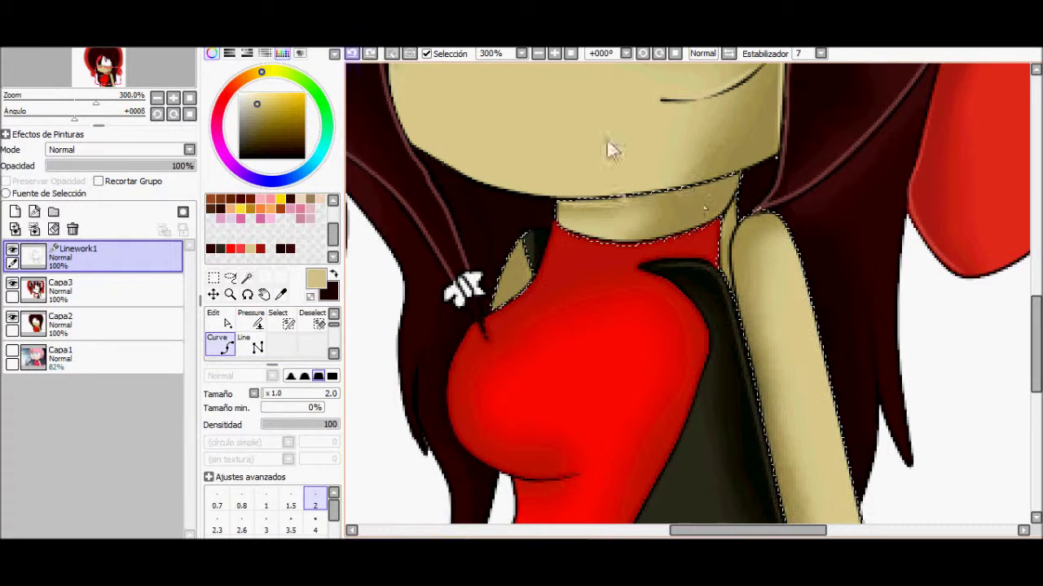
scroll(1018, 334, down, 2)
scroll(746, 230, down, 4)
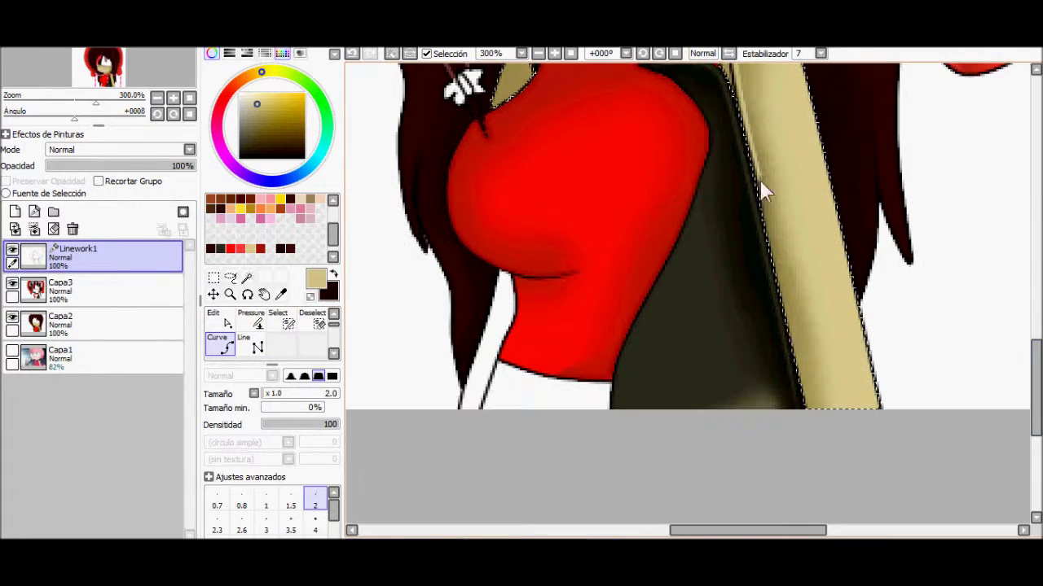
scroll(737, 244, up, 6)
click(250, 321)
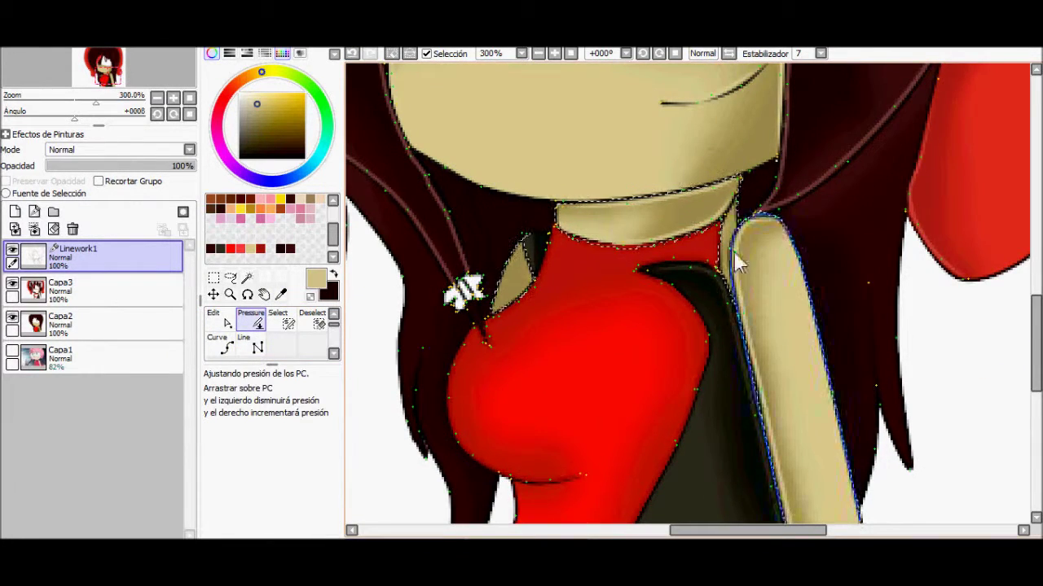
scroll(670, 361, up, 4)
scroll(670, 361, down, 3)
click(314, 322)
scroll(691, 483, up, 5)
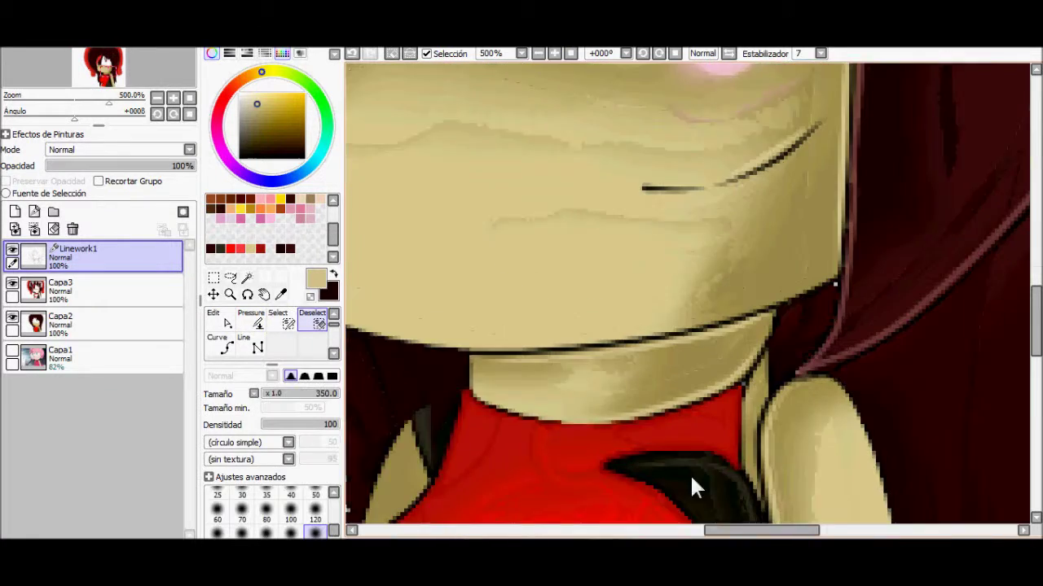
Select the small unpainted gap at the corner of the chin and fill it with dark maroon on Capa3
scroll(692, 484, up, 2)
click(278, 320)
click(81, 289)
click(278, 340)
click(311, 340)
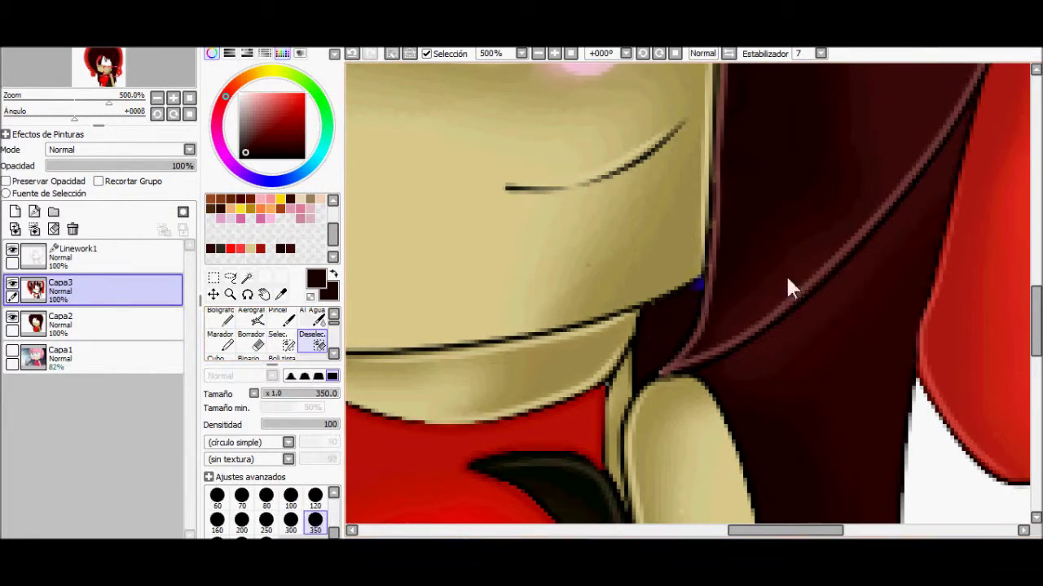
Select the narrow gap between the hair and the waist and fill it with the vest's near-black on Capa3
click(538, 53)
scroll(620, 424, up, 4)
click(247, 278)
click(82, 255)
click(603, 334)
click(82, 289)
alt+click(774, 275)
click(318, 345)
scroll(421, 342, down, 3)
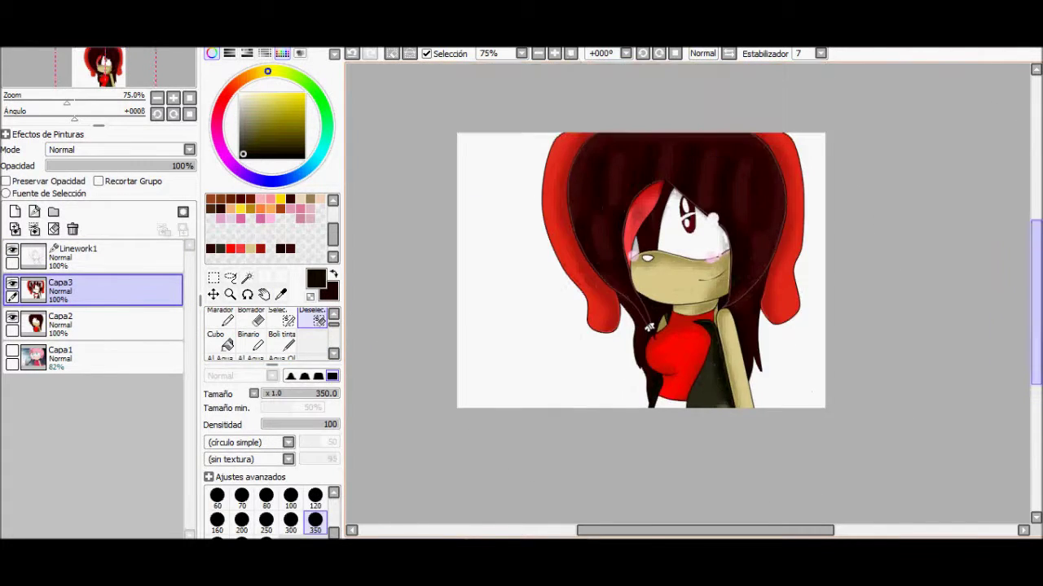
Fill the exposed waist with light tan on Capa3, shade its edges in darker tan and blend with the size 30 blur brush
scroll(421, 342, up, 4)
scroll(619, 326, down, 2)
click(81, 254)
click(247, 278)
click(619, 391)
scroll(448, 391, down, 3)
scroll(447, 391, up, 3)
click(81, 289)
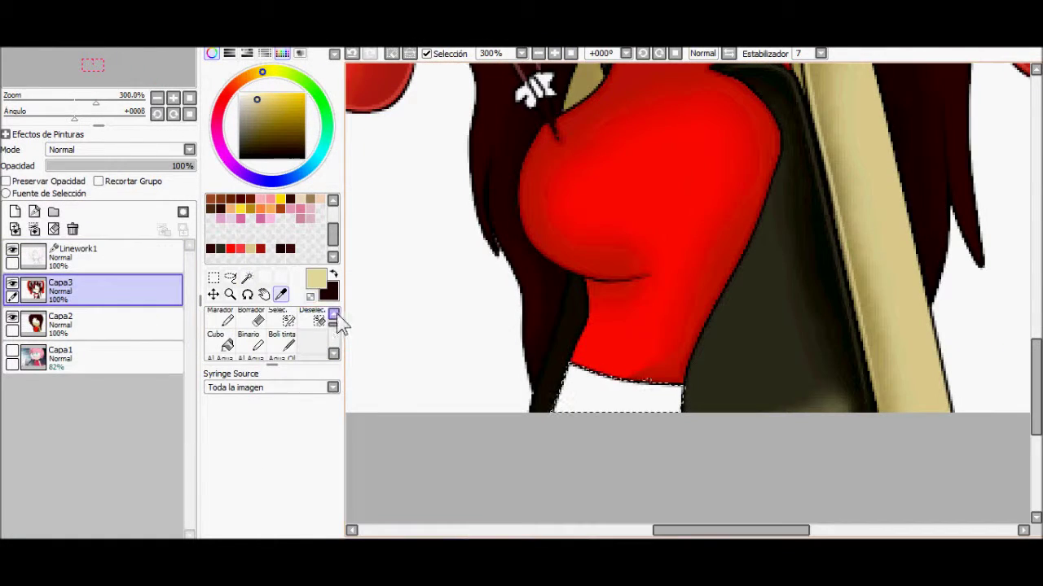
click(220, 319)
click(312, 342)
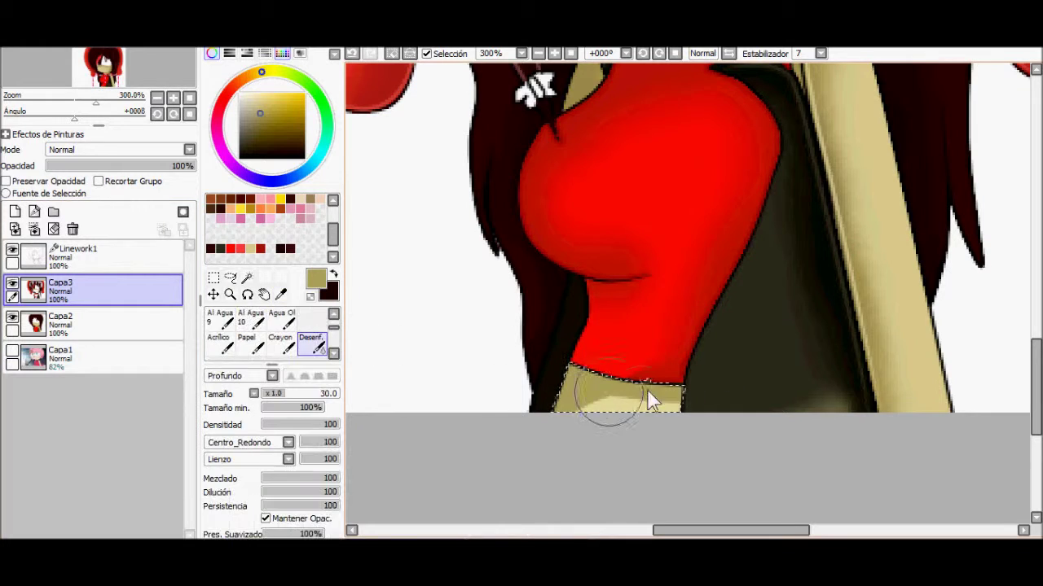
Trace the waist's side edge with a light tan curve on Linework1 and adjust the line's pressure
click(280, 294)
alt+click(851, 275)
click(552, 426)
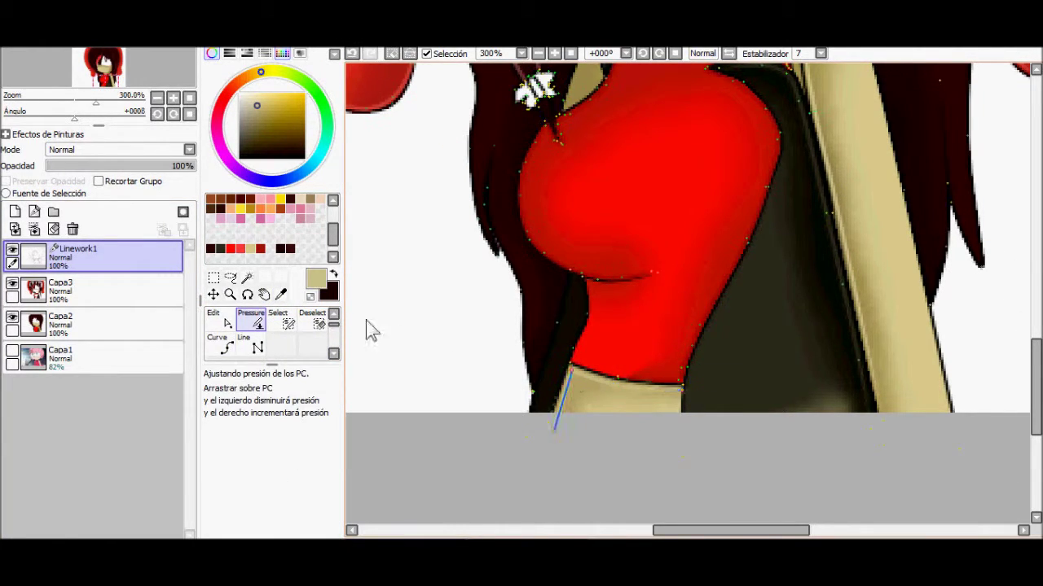
key(Escape)
Select the red top with the magic wand and paint a round white highlight on the upper chest on Linework1
scroll(688, 293, up, 5)
key(w)
click(652, 375)
click(239, 95)
key(n)
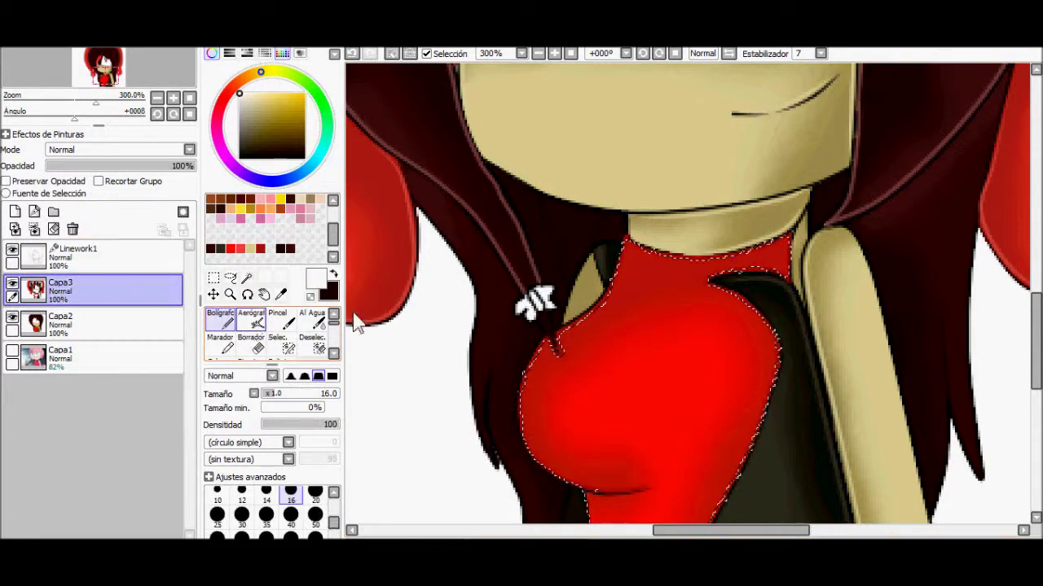
scroll(613, 311, down, 5)
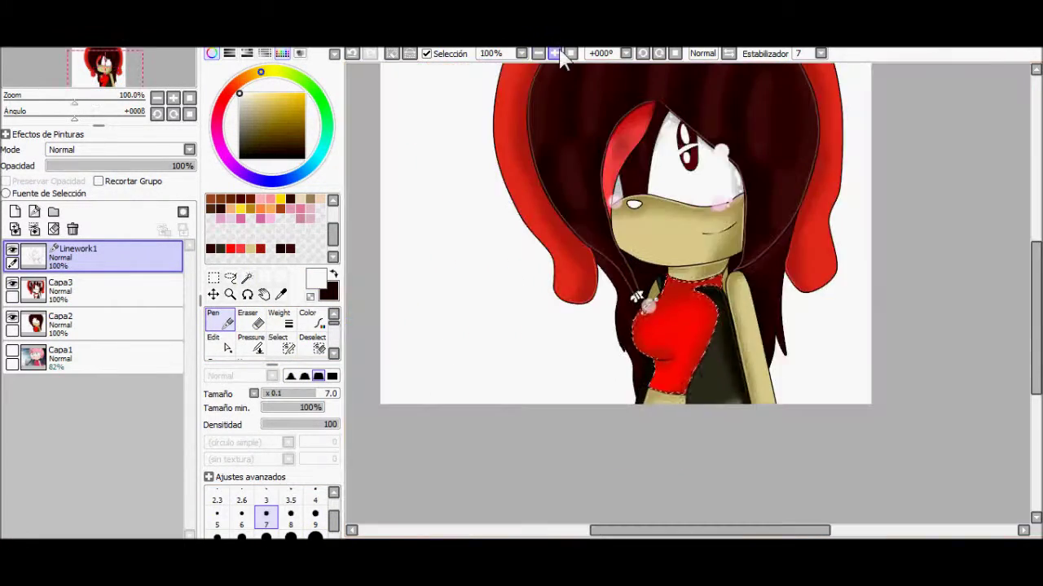
Repaint the round chest highlight in light red with a smaller brush on Linework1 and clear the selection
scroll(613, 311, up, 6)
alt+click(488, 383)
key(bracketleft)
key(bracketleft)
mouse_move(505, 366)
mouse_down()
mouse_move(549, 323)
mouse_move(521, 377)
mouse_up()
click(284, 101)
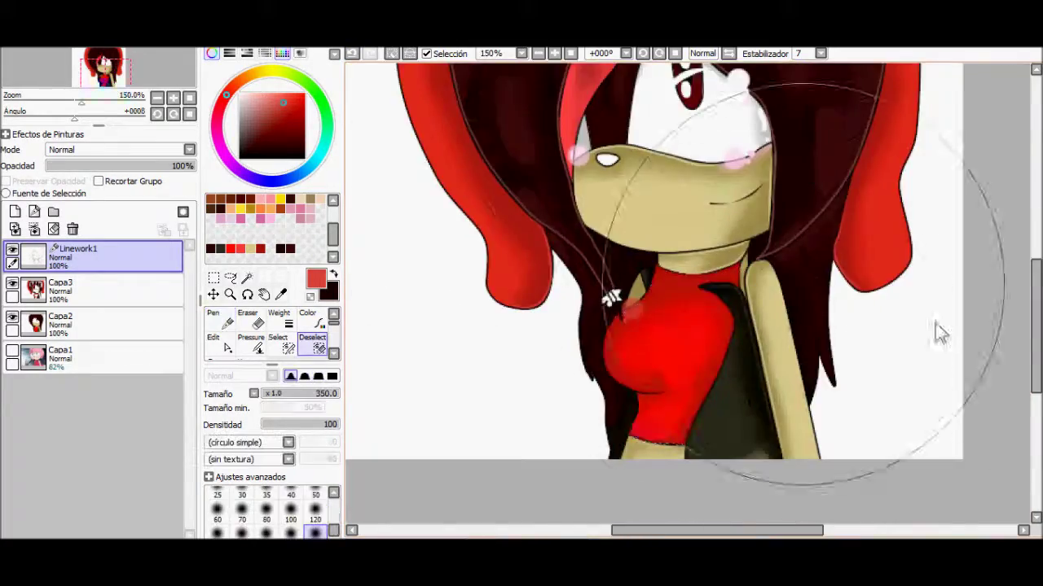